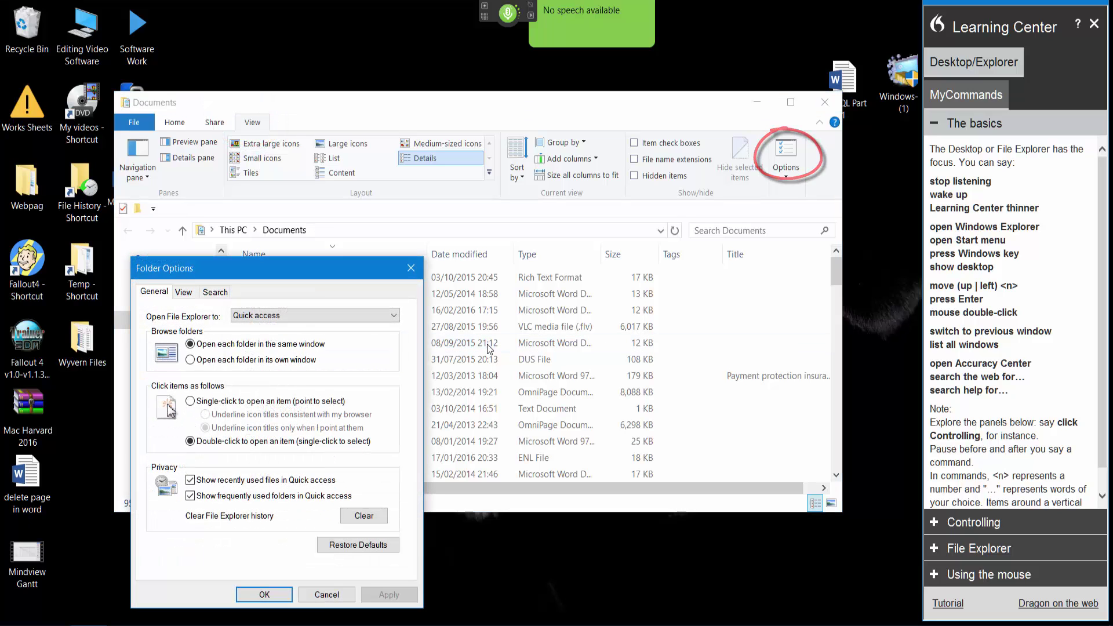
Enable 'Use check boxes to select items' in Folder Options' View settings and apply it.
{"action": "left_click", "coordinate": [216, 293]}
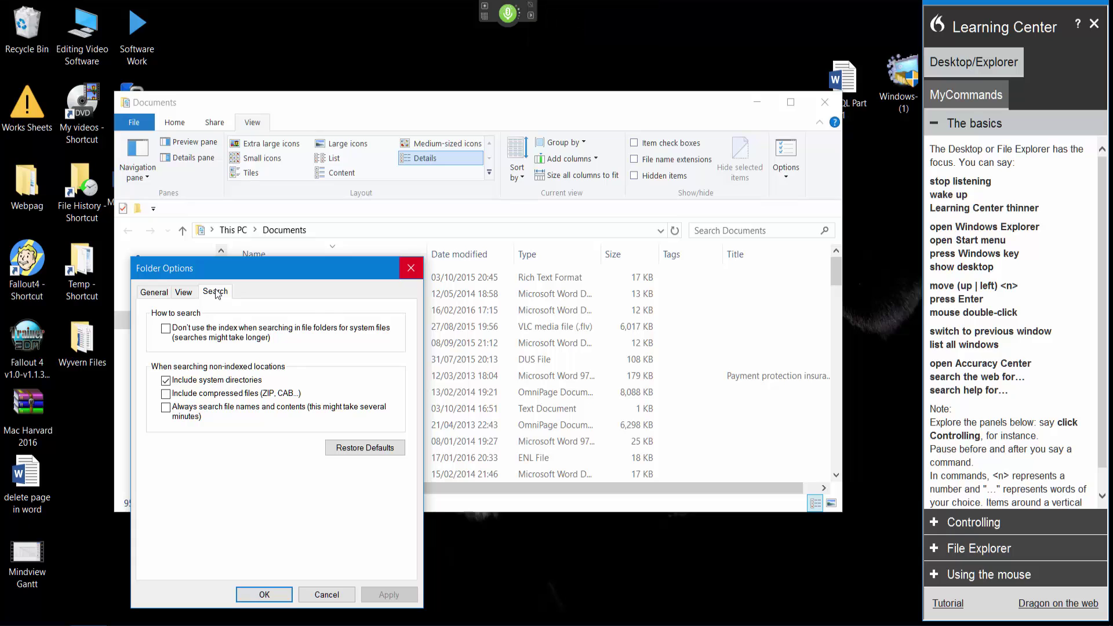
{"action": "left_click", "coordinate": [185, 294]}
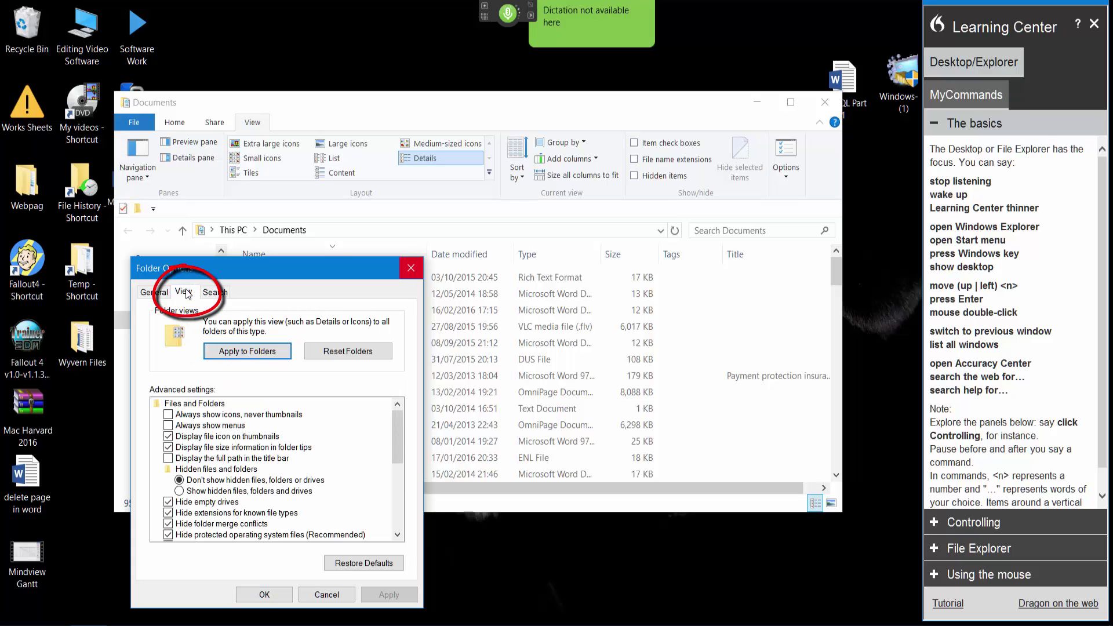
{"action": "key", "text": "Tab"}
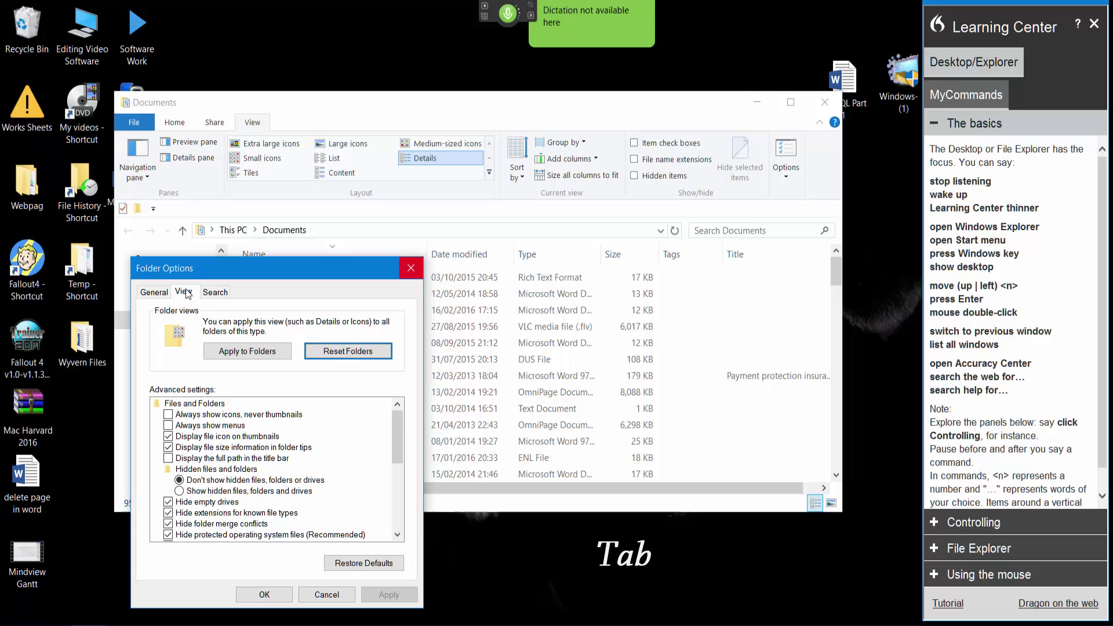
{"action": "key", "text": "Tab"}
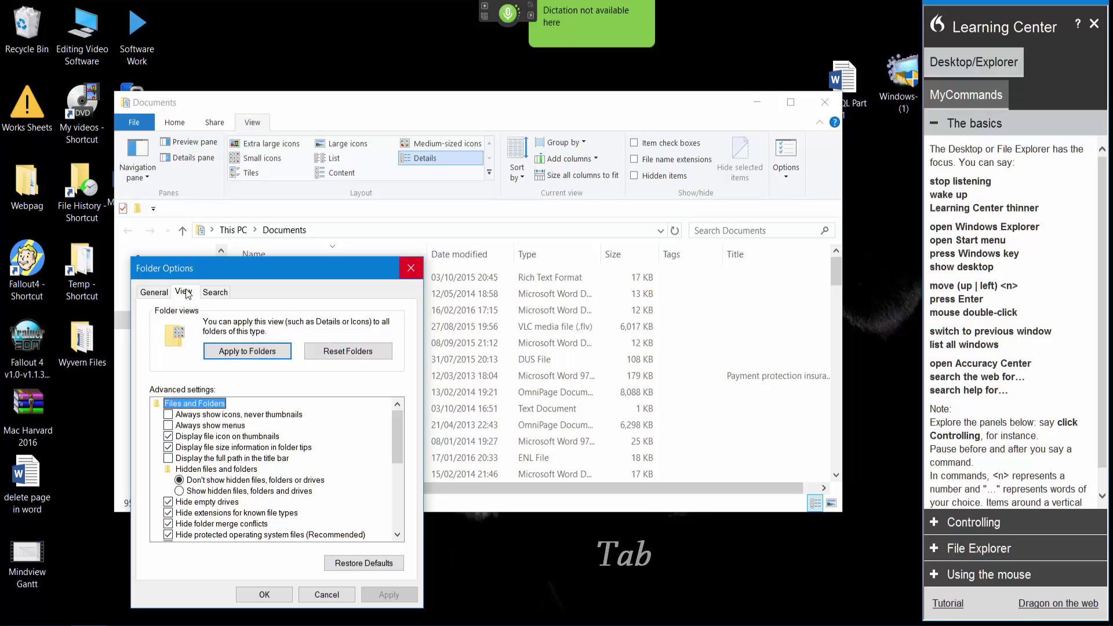
{"action": "key", "text": "Page_Down"}
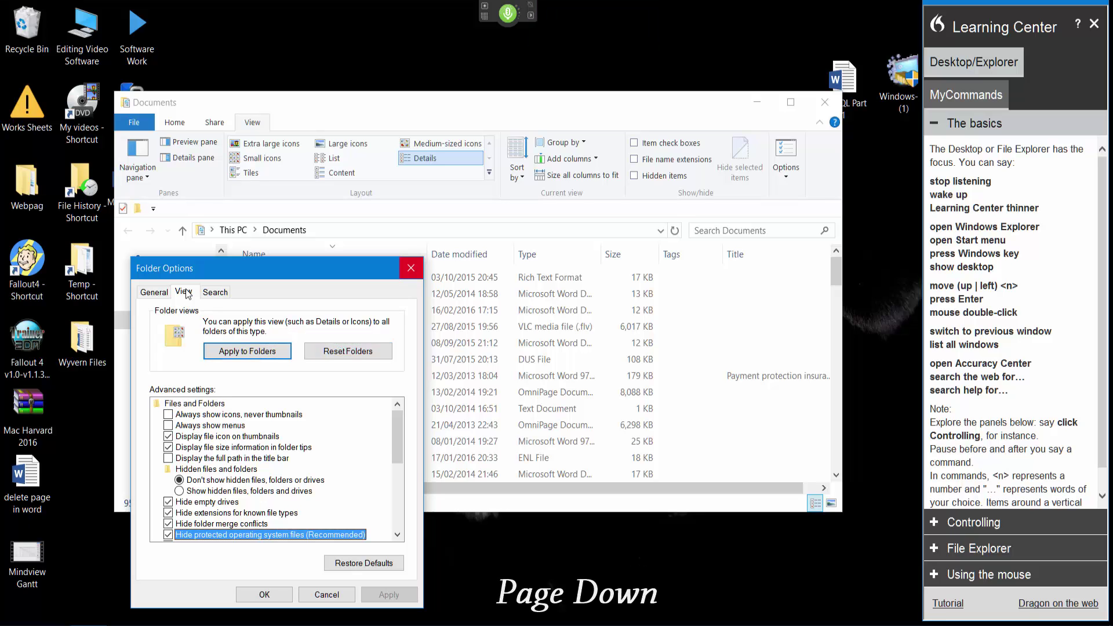
{"action": "key", "text": "Page_Down"}
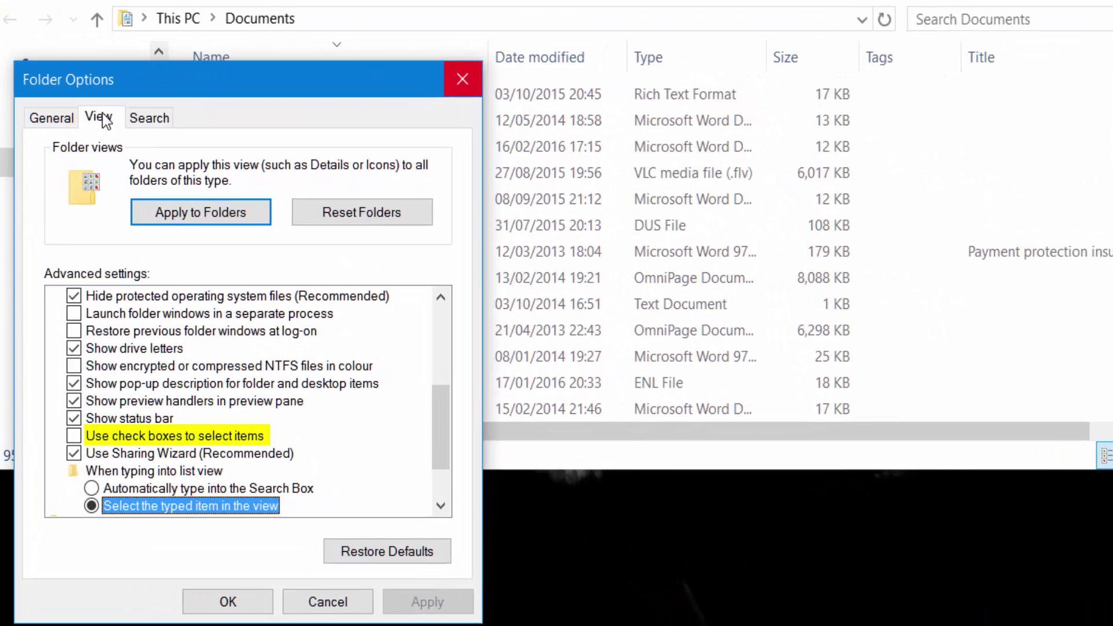
{"action": "left_click", "coordinate": [92, 435]}
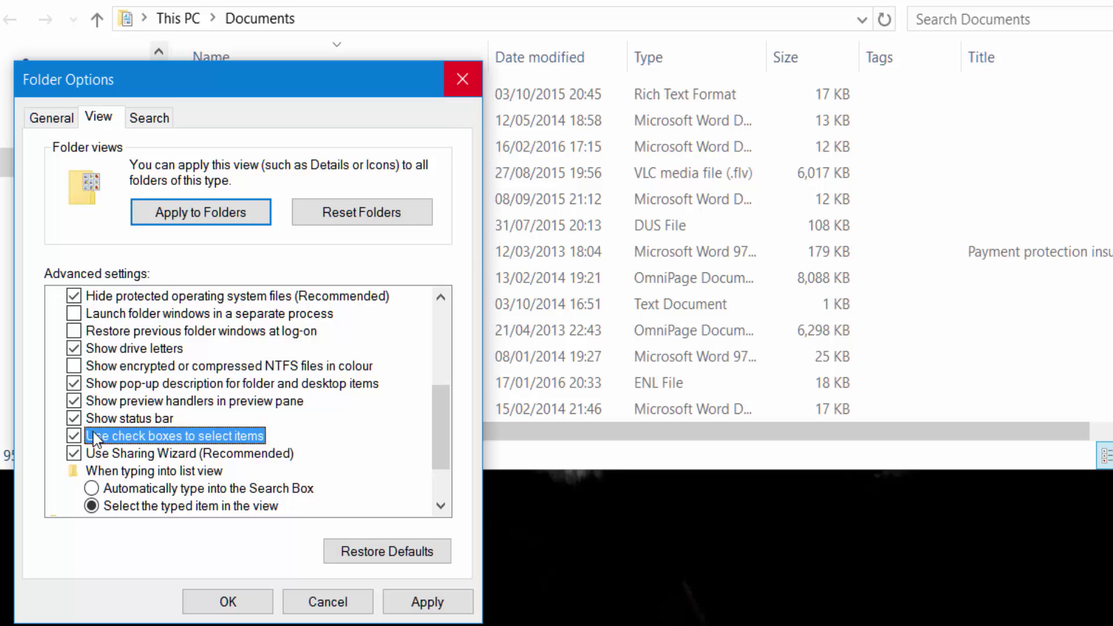
{"action": "key", "text": "alt+a"}
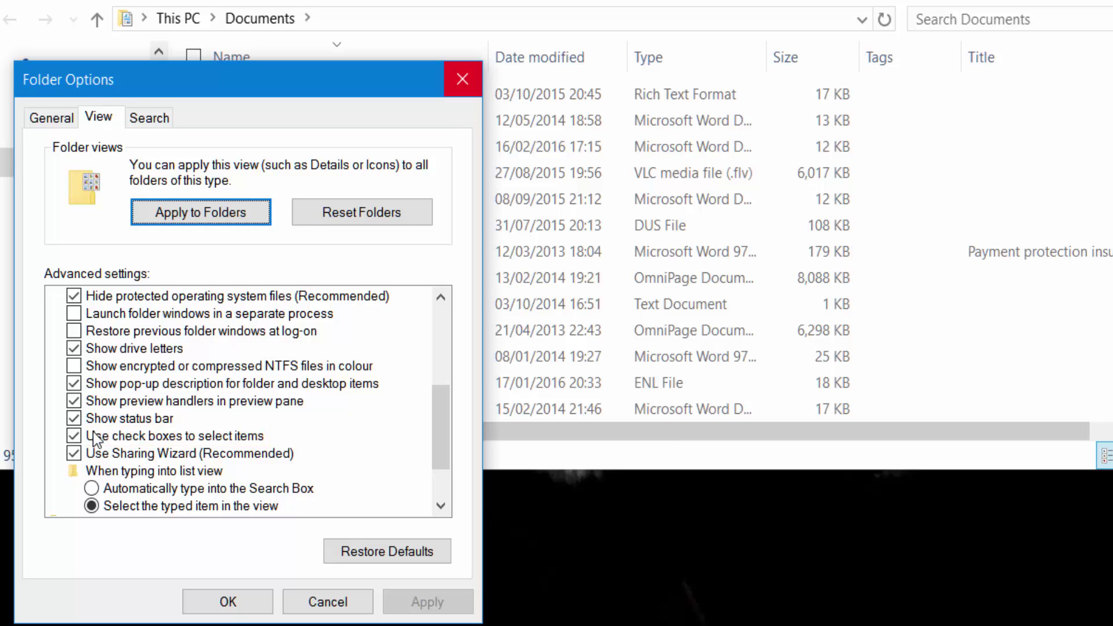
{"action": "key", "text": "Return"}
{"action": "mouse_move", "coordinate": [65, 435]}
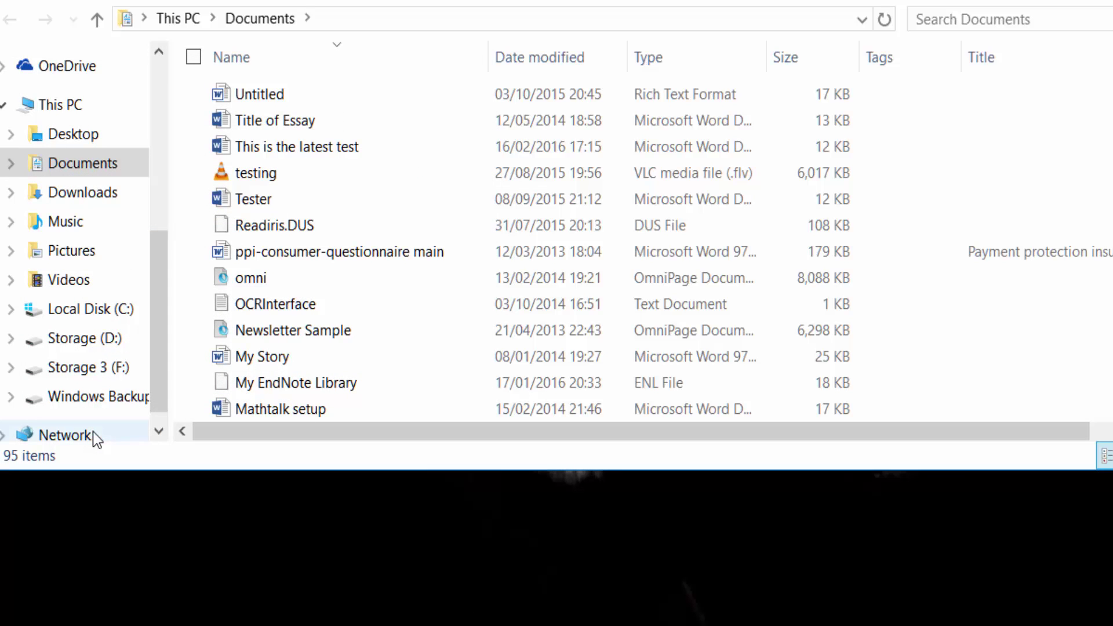
Tick and copy the Untitled and Title of Essay files, then show the desktop.
{"action": "left_click", "coordinate": [195, 90]}
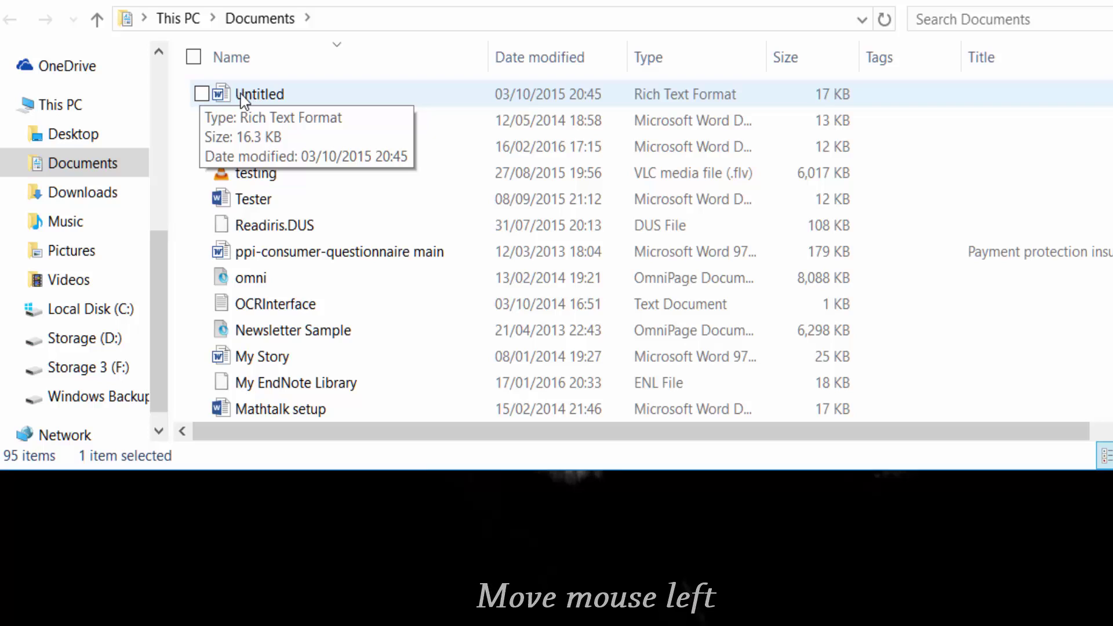
{"action": "left_click", "coordinate": [201, 94]}
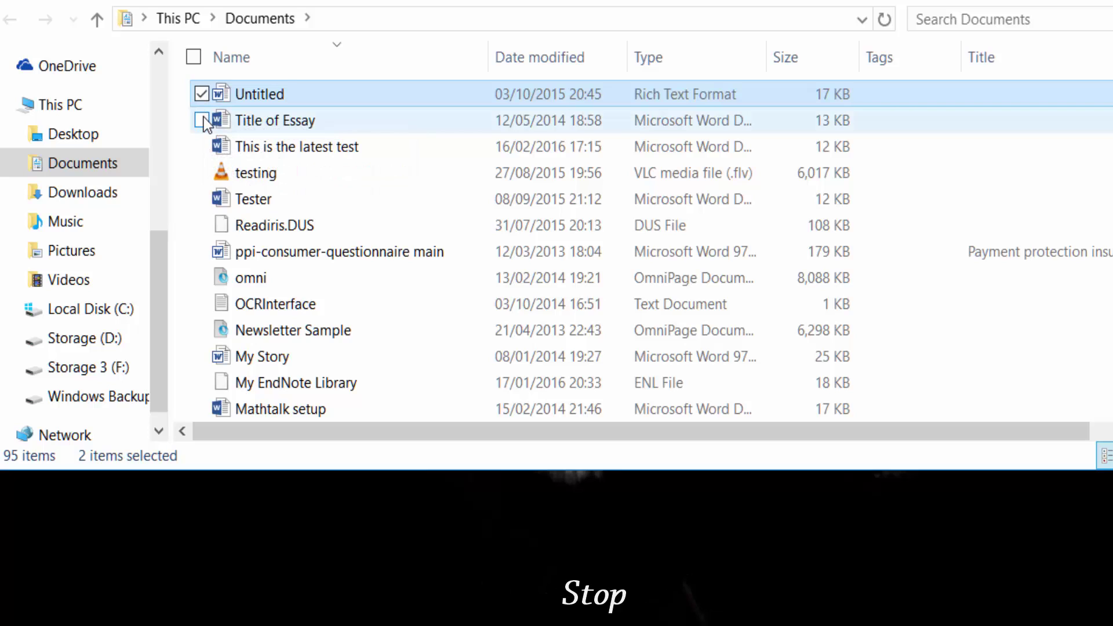
{"action": "left_click", "coordinate": [202, 120]}
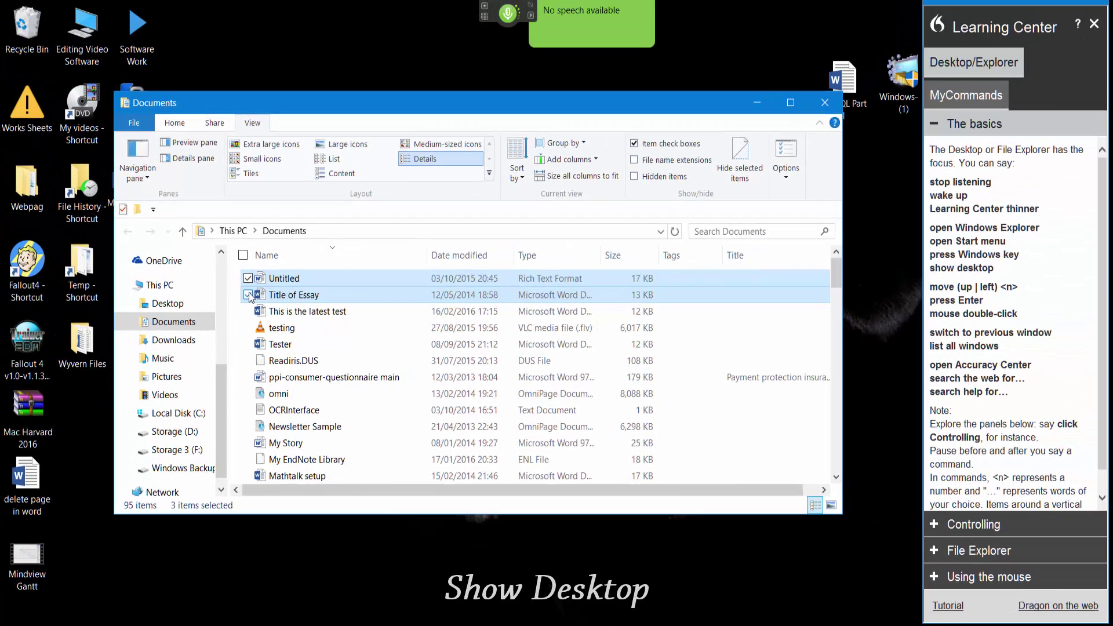
{"action": "key", "text": "super+d"}
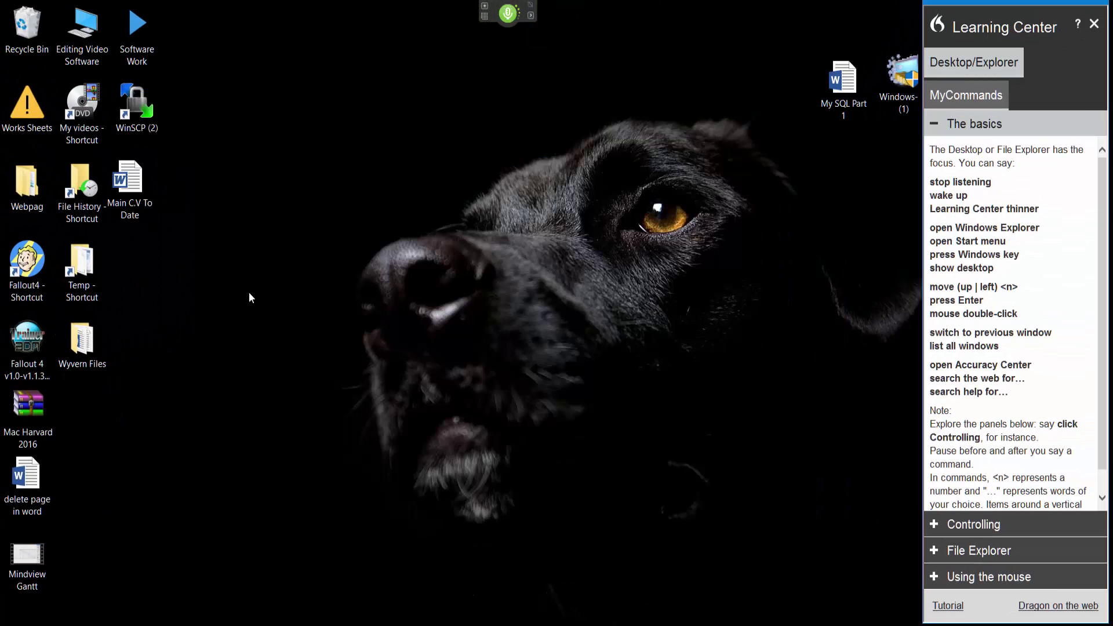
Create a new desktop folder named 'Doing a quick test' and open it.
{"action": "right_click", "coordinate": [250, 293]}
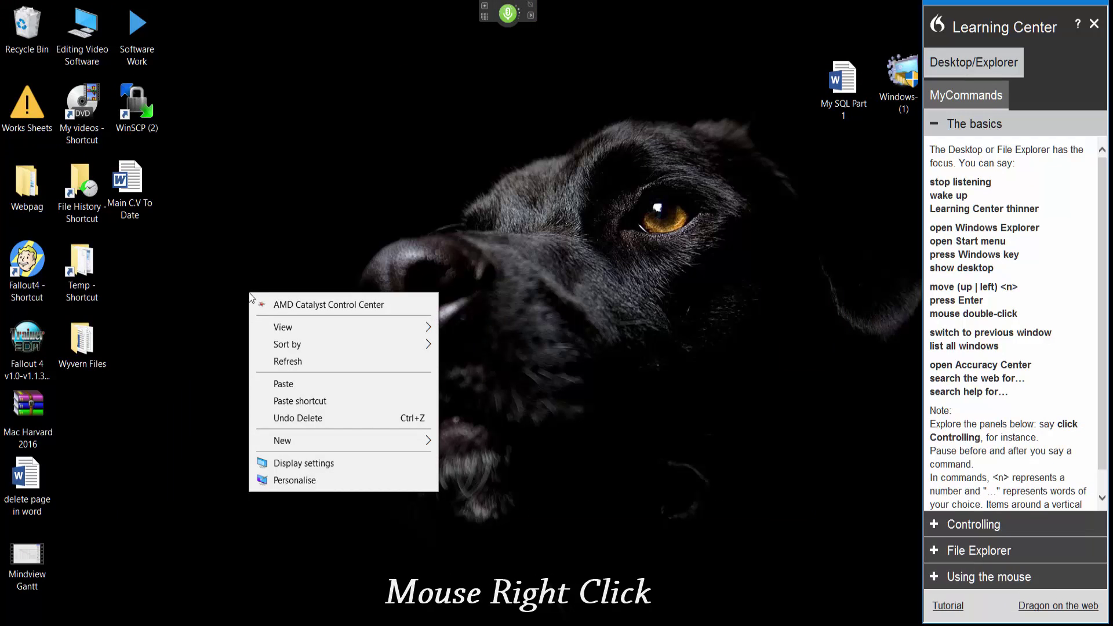
{"action": "left_click", "coordinate": [343, 441]}
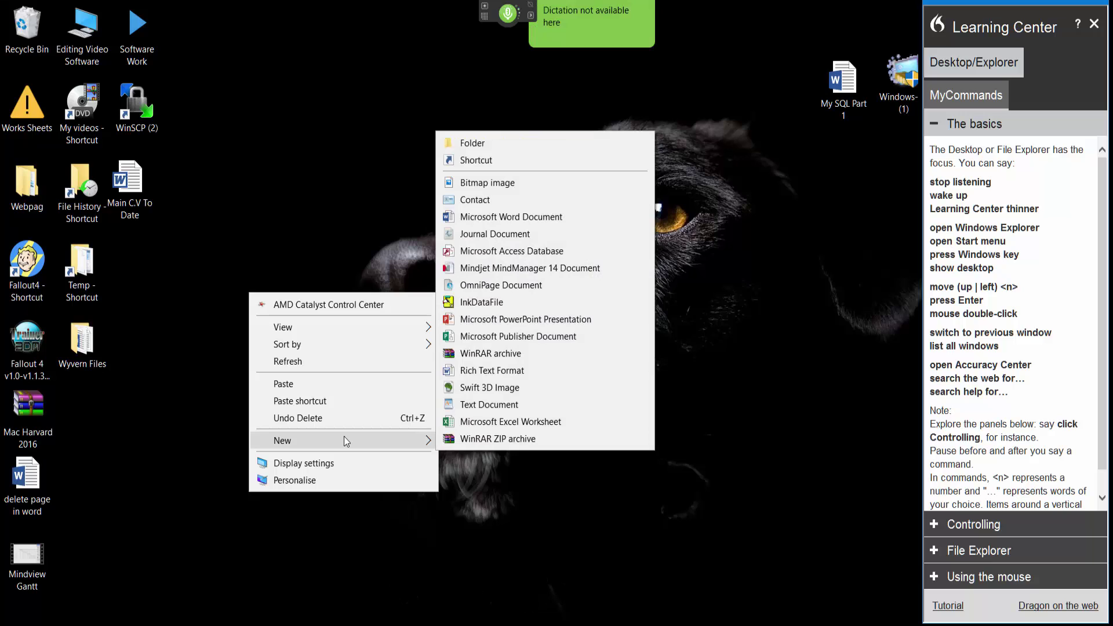
{"action": "left_click", "coordinate": [545, 140]}
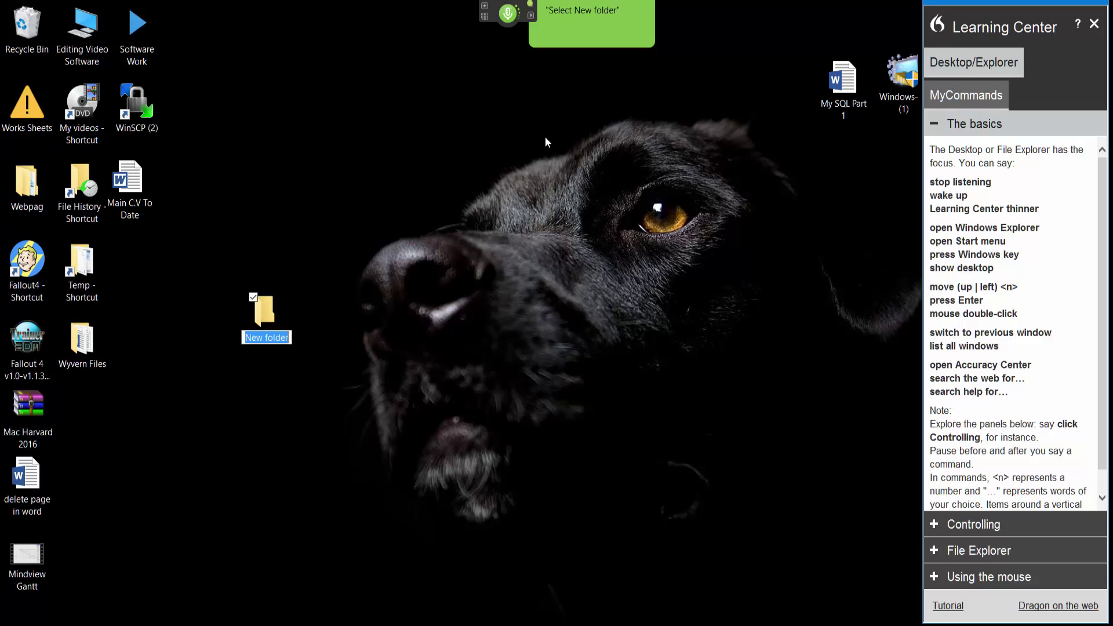
{"action": "type", "text": "Doing a quick test"}
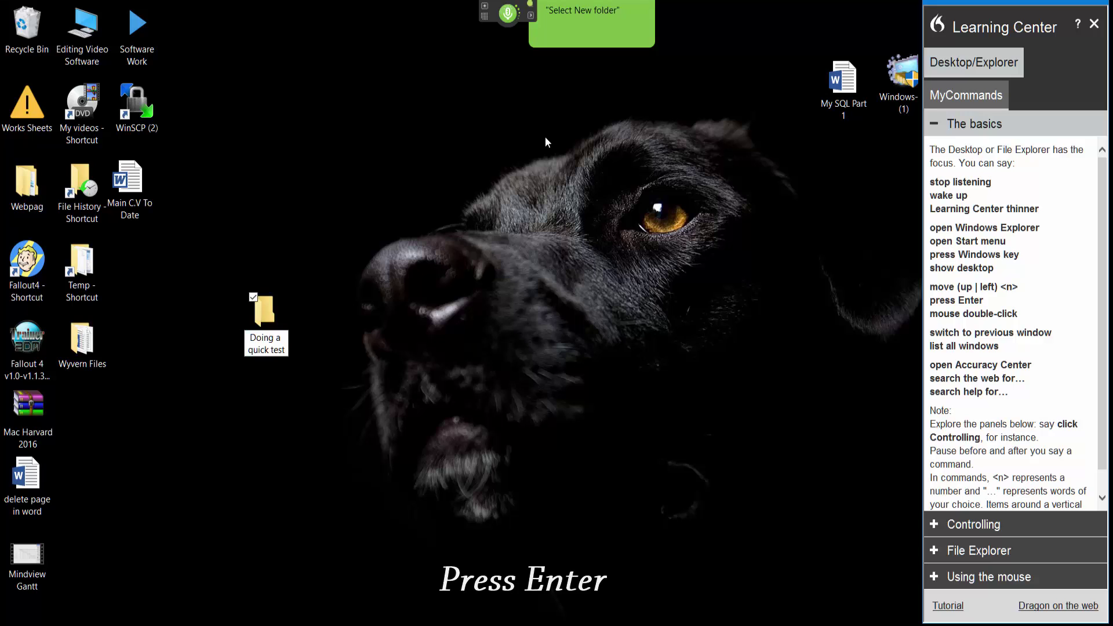
{"action": "key", "text": "Return"}
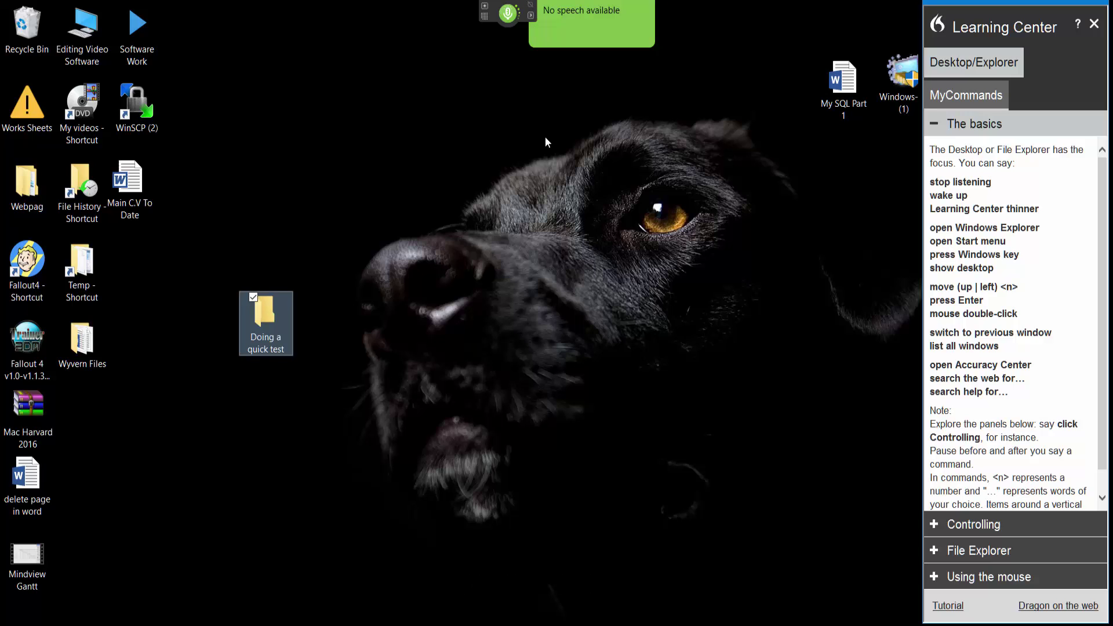
{"action": "key", "text": "Return"}
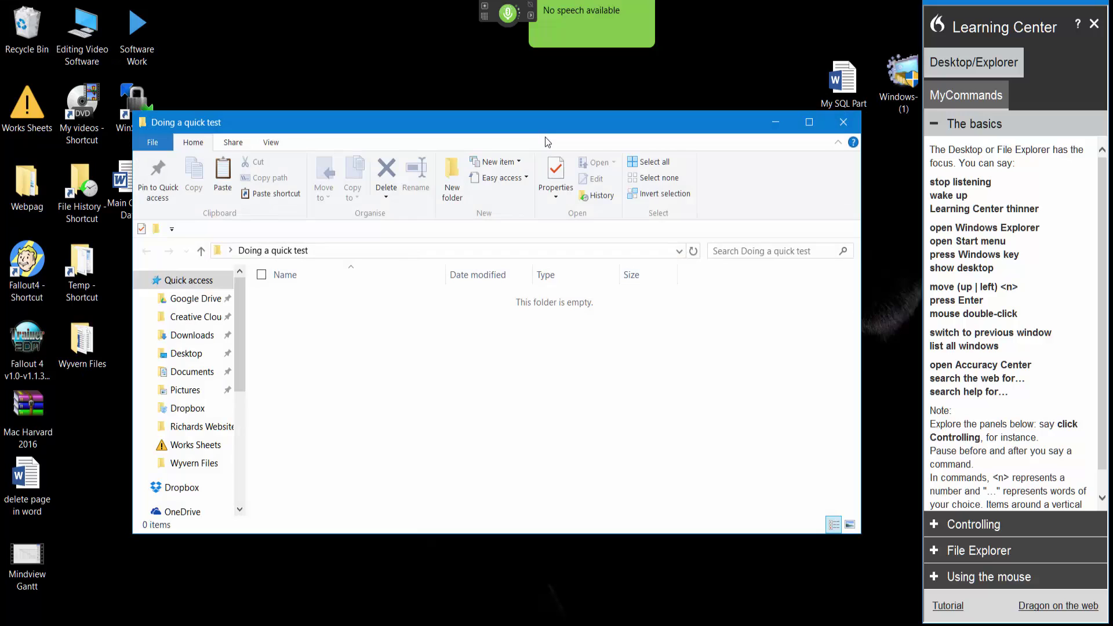
Paste the copied files, delete the Livescribe folder, and close the folder window.
{"action": "key", "text": "ctrl+v"}
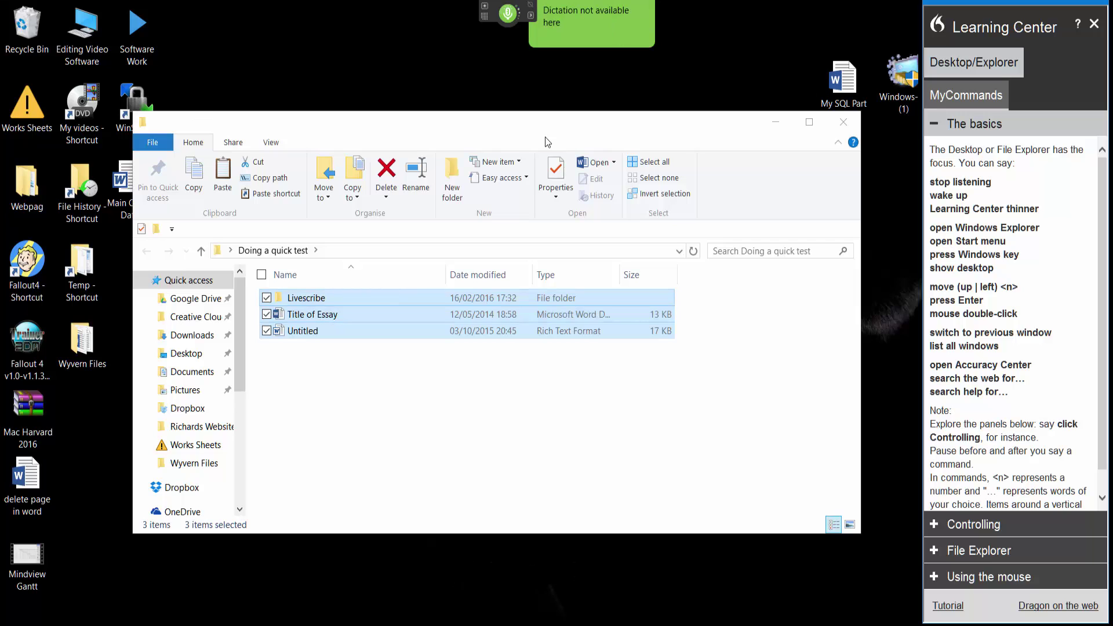
{"action": "key", "text": "Delete"}
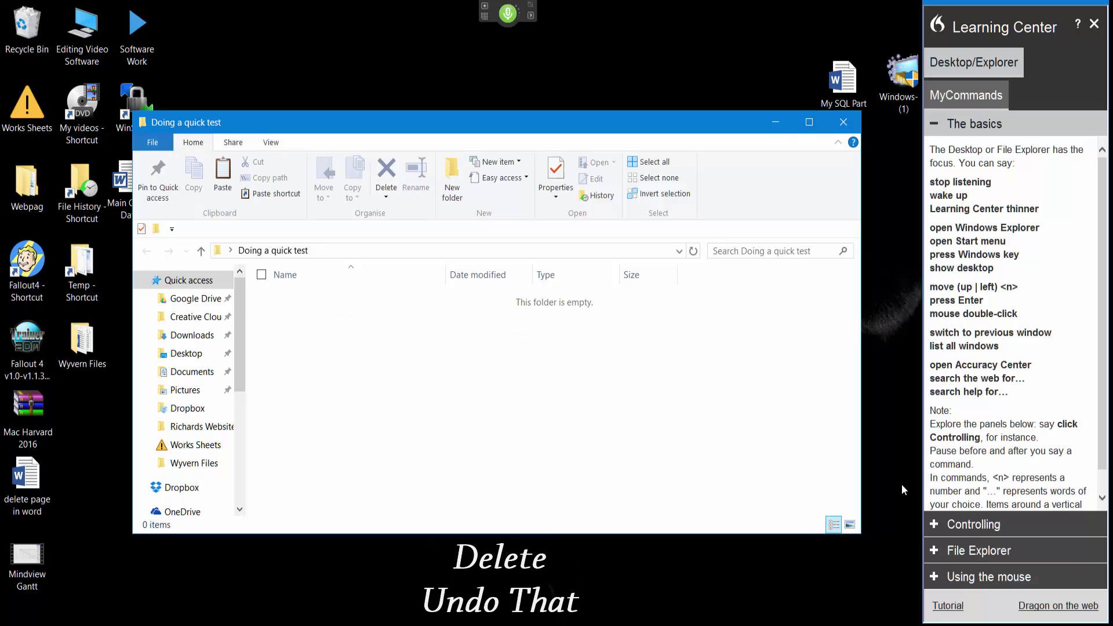
{"action": "key", "text": "ctrl+z"}
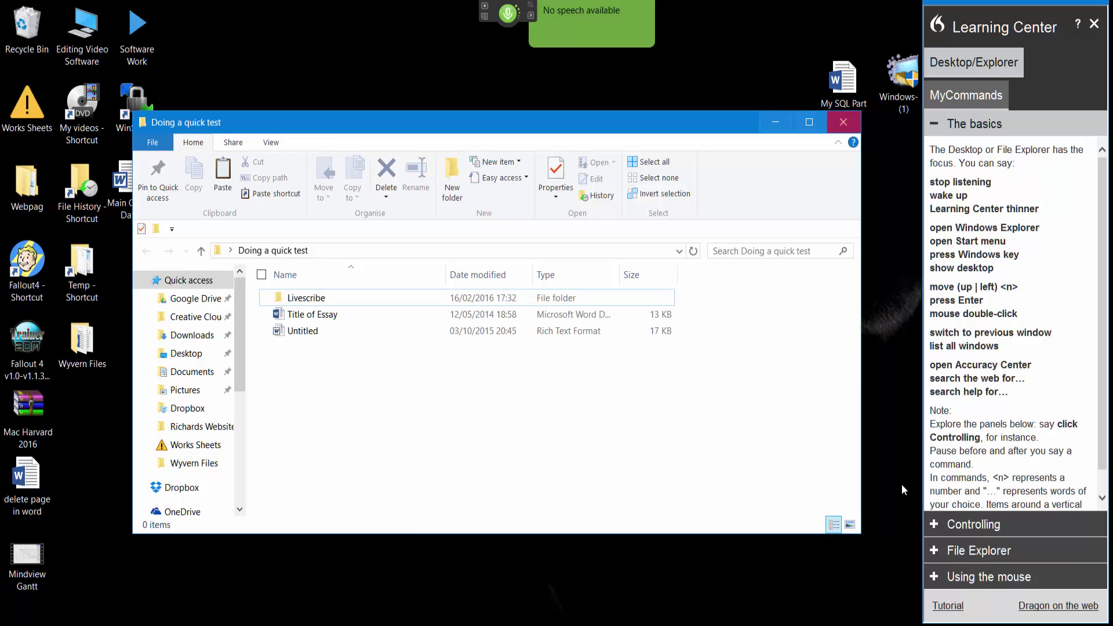
{"action": "left_click", "coordinate": [264, 298]}
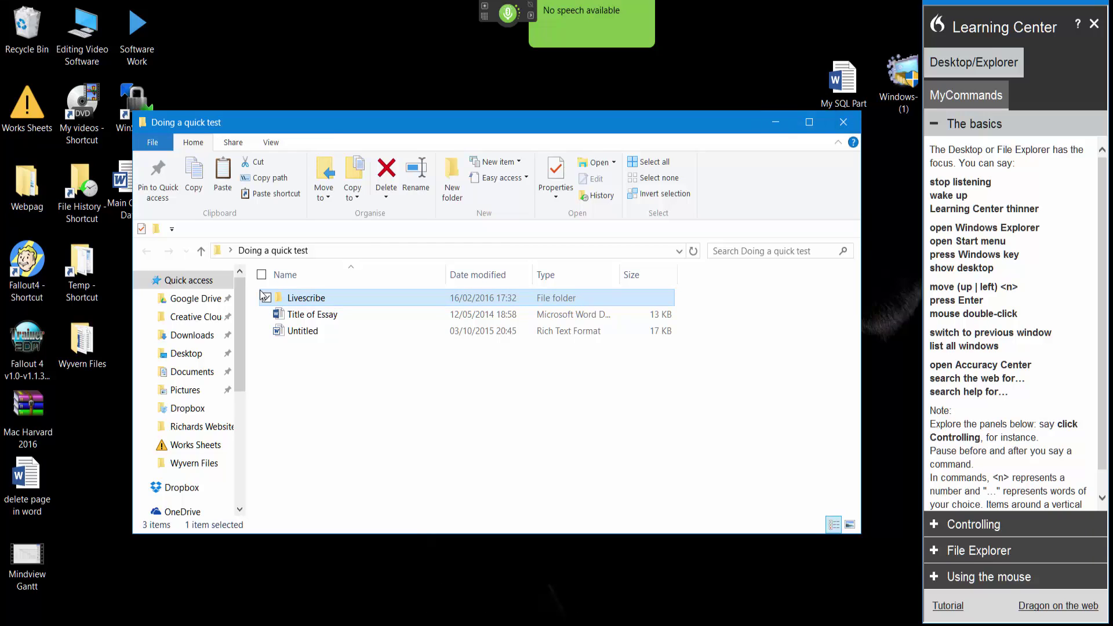
{"action": "key", "text": "Delete"}
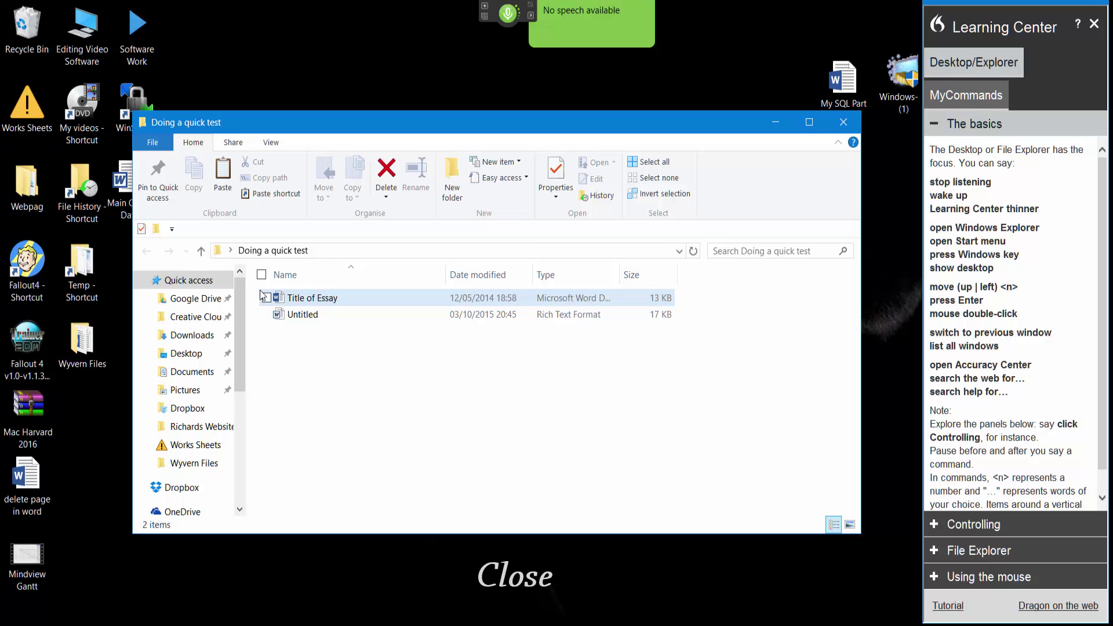
{"action": "left_click", "coordinate": [845, 116]}
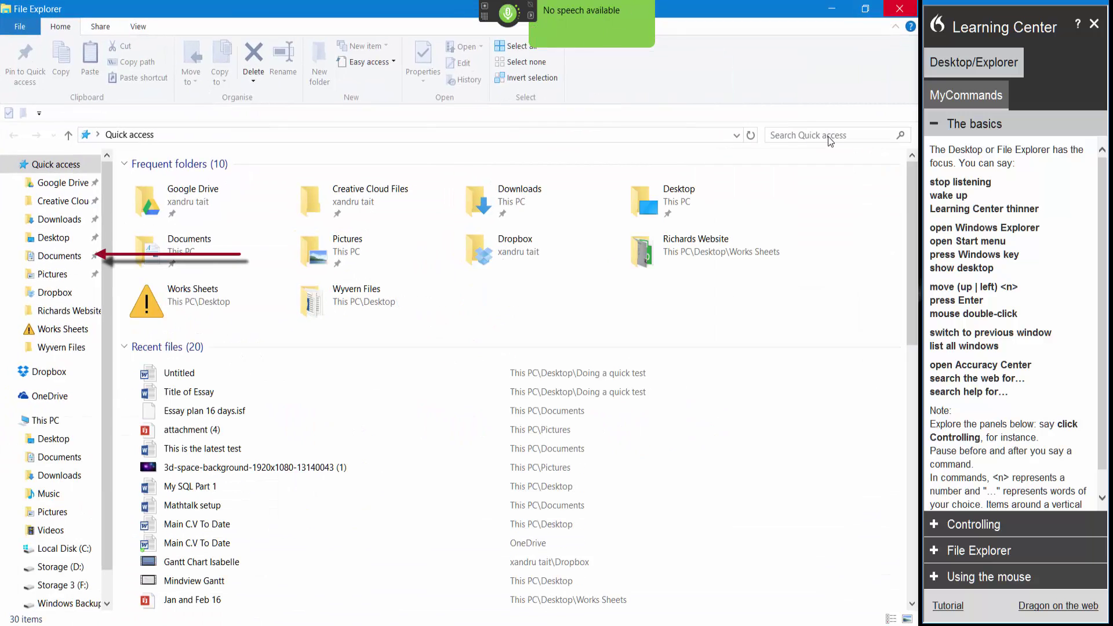
In Documents, select Untitled, page down and back up, then move down to My Story.
{"action": "left_click", "coordinate": [59, 256]}
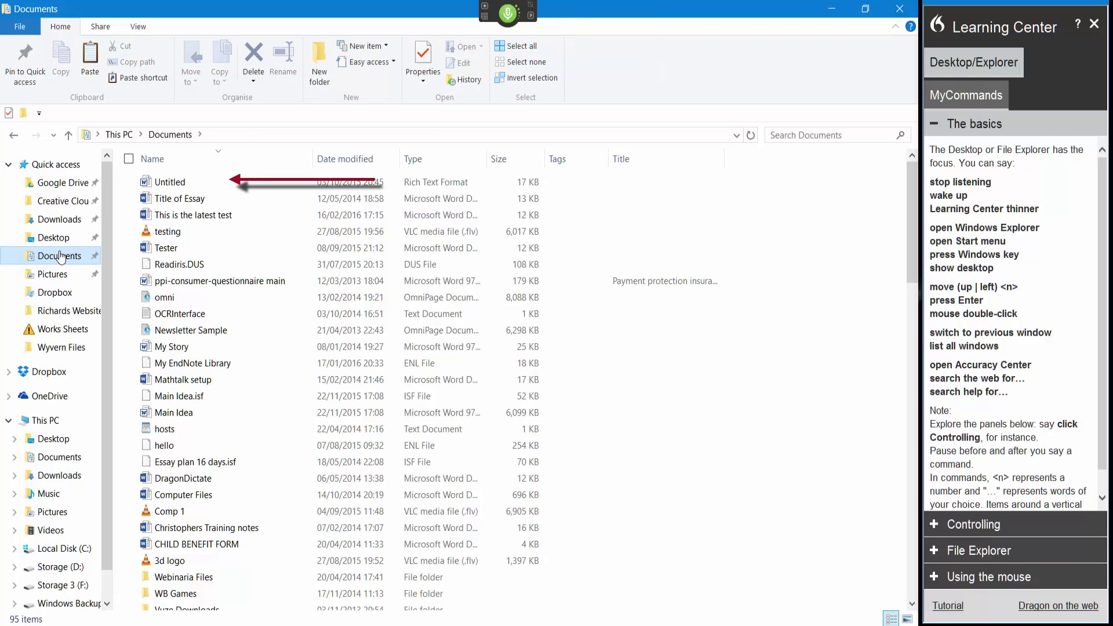
{"action": "left_click", "coordinate": [132, 182]}
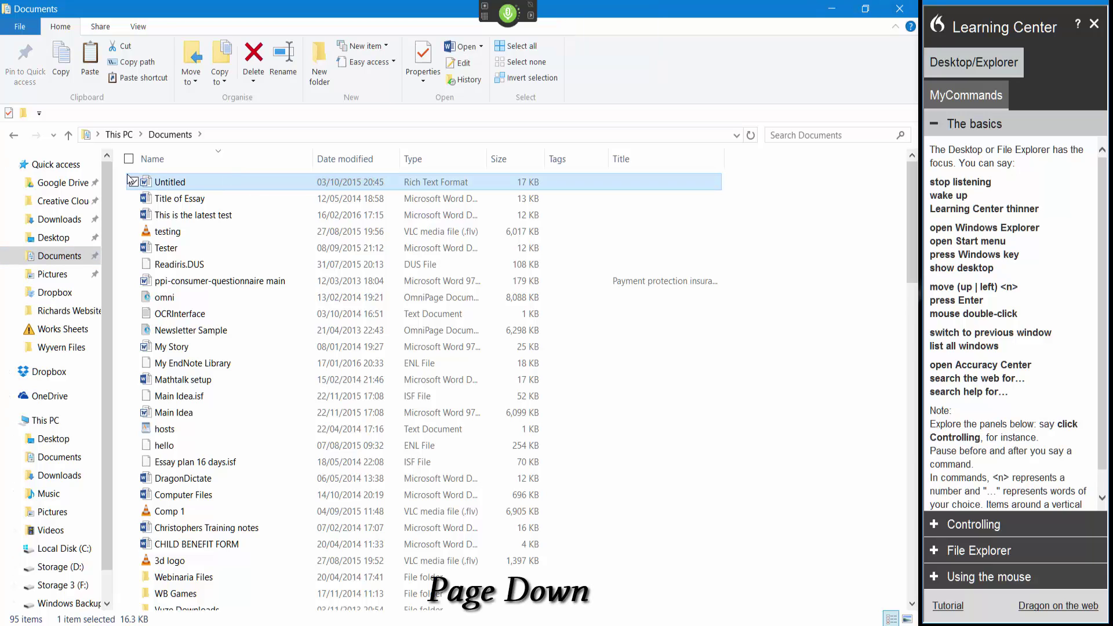
{"action": "key", "text": "Page_Down"}
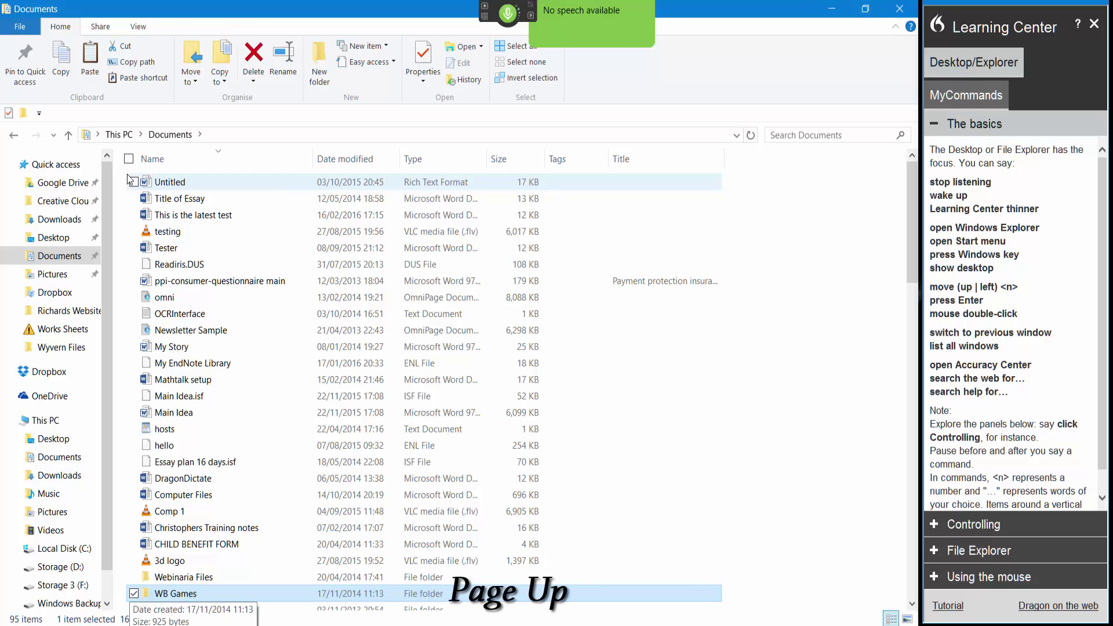
{"action": "key", "text": "Page_Up"}
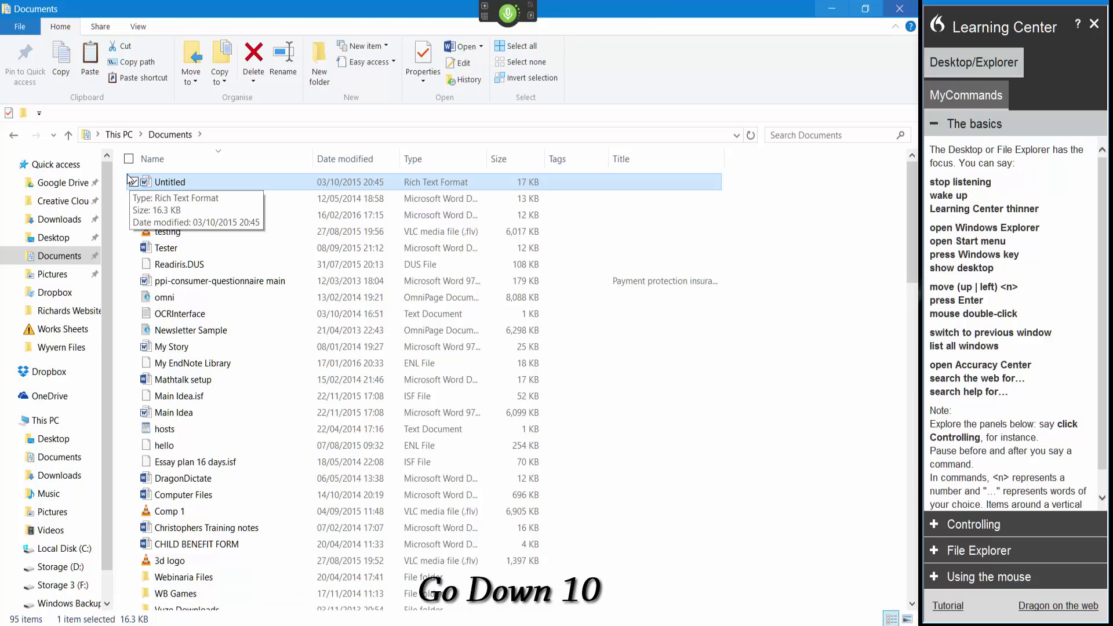
{"action": "key", "text": "Down"}
{"action": "key", "text": "Down"}
{"action": "key", "text": "Down"}
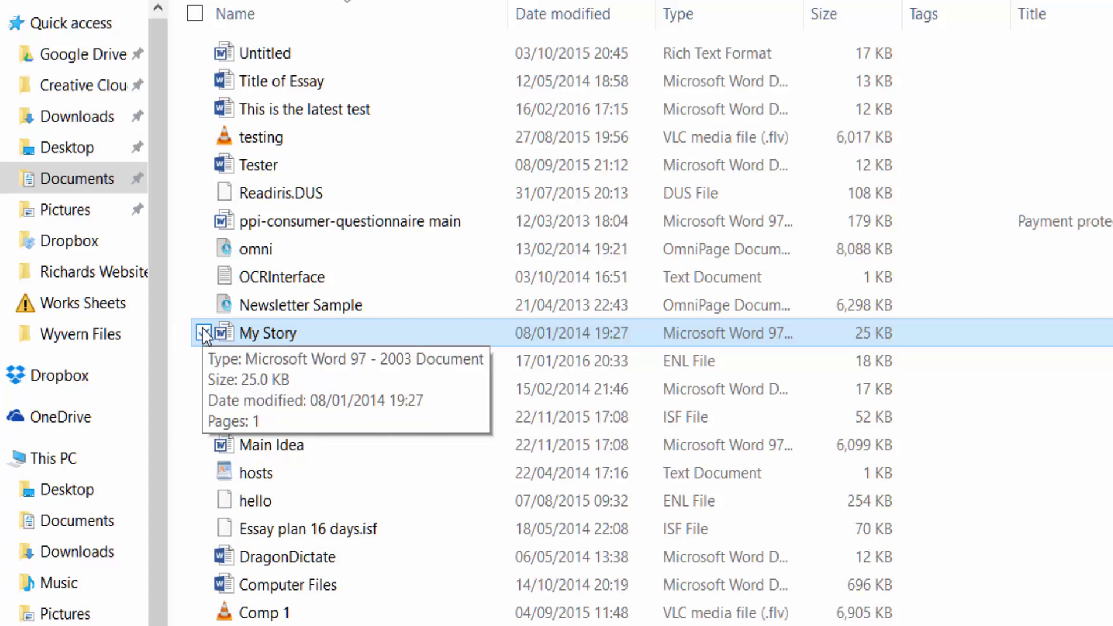
Select My Story and My EndNote Library, move between files, then open My Story in Word.
{"action": "left_click", "coordinate": [205, 334]}
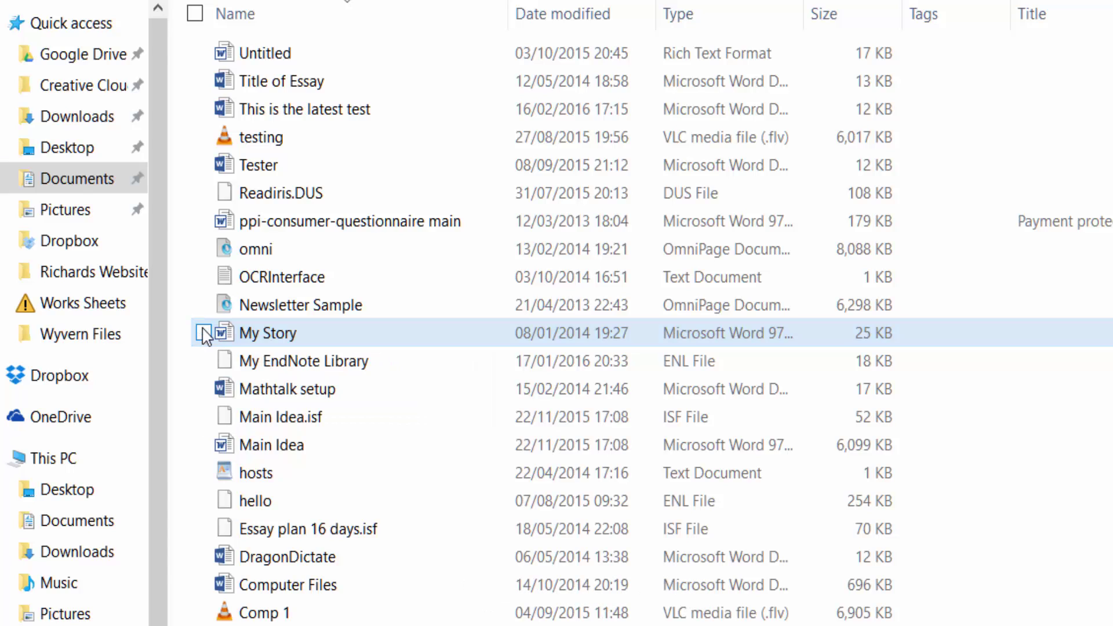
{"action": "left_click", "coordinate": [204, 335]}
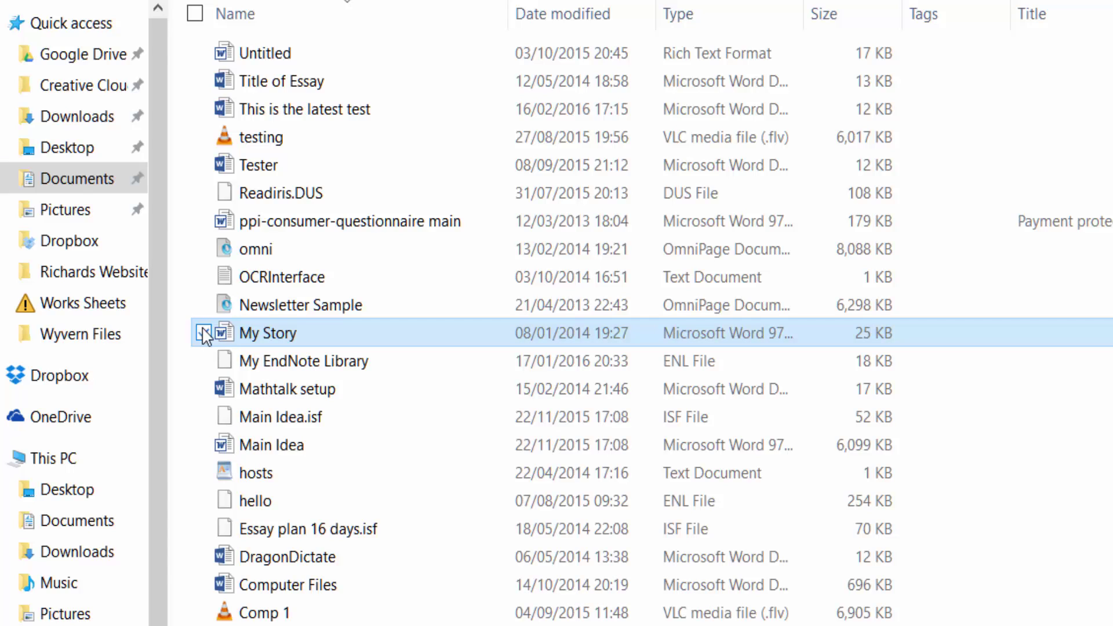
{"action": "left_click", "coordinate": [203, 362]}
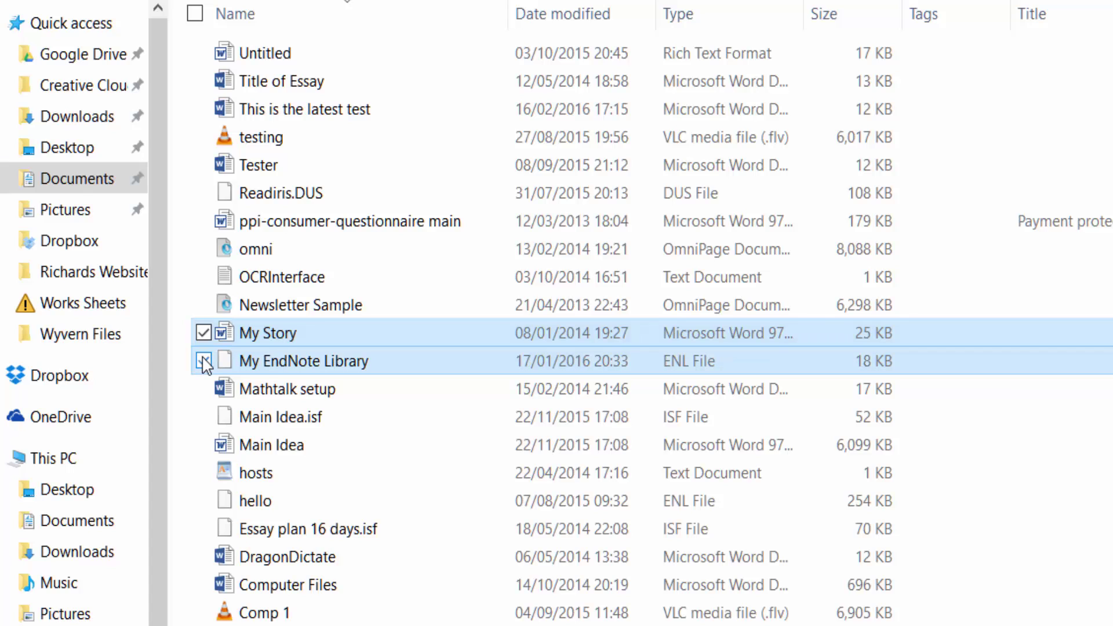
{"action": "key", "text": "Down"}
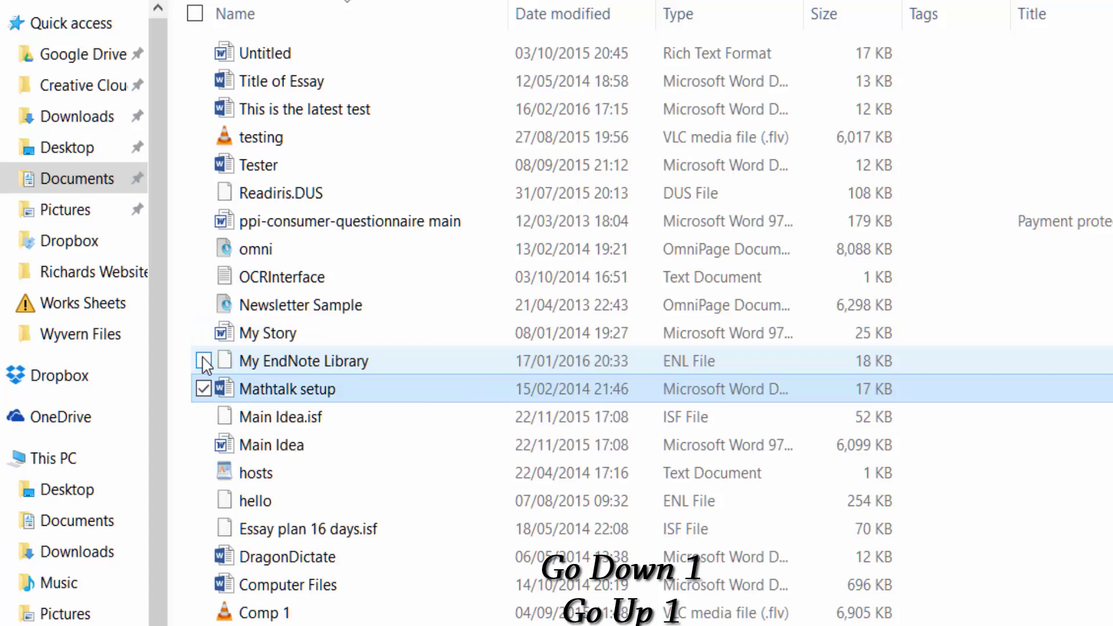
{"action": "key", "text": "Up"}
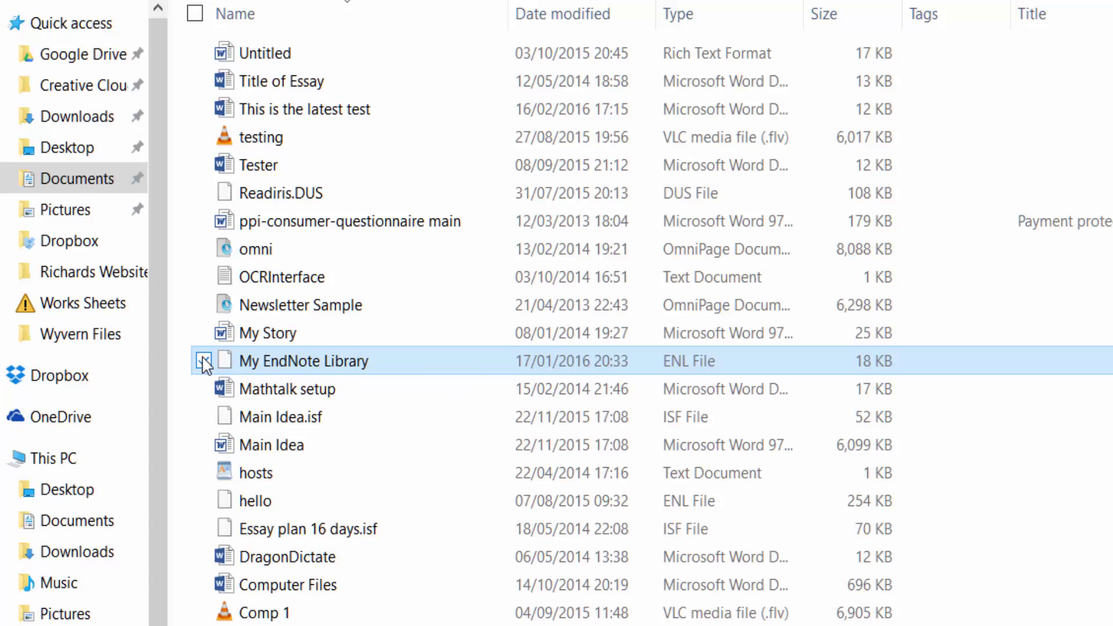
{"action": "key", "text": "Up"}
{"action": "key", "text": "Up"}
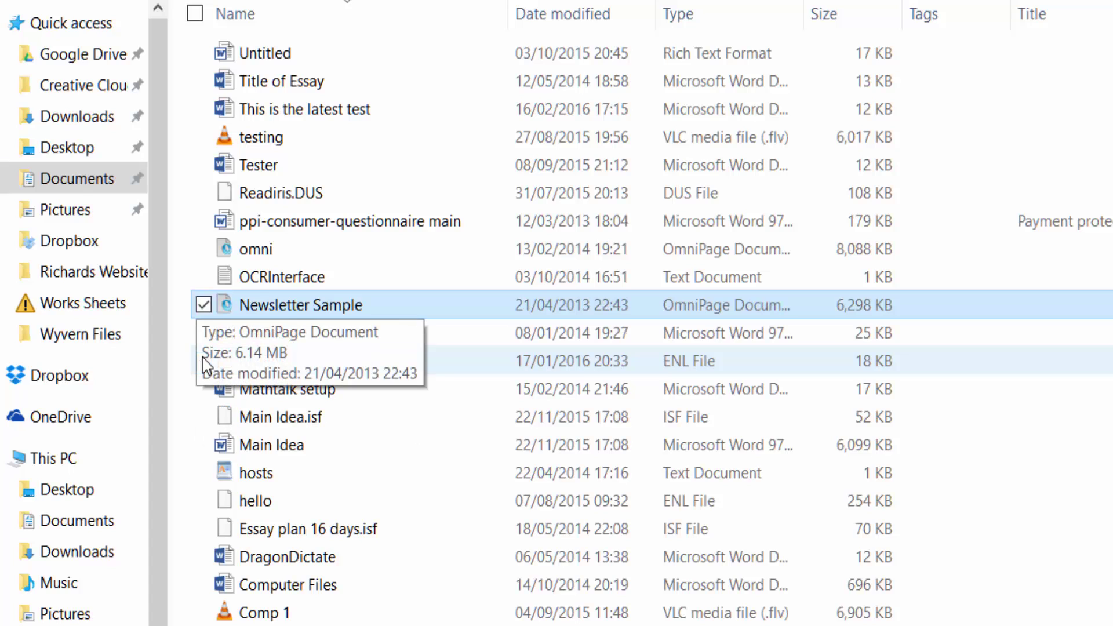
{"action": "key", "text": "Down"}
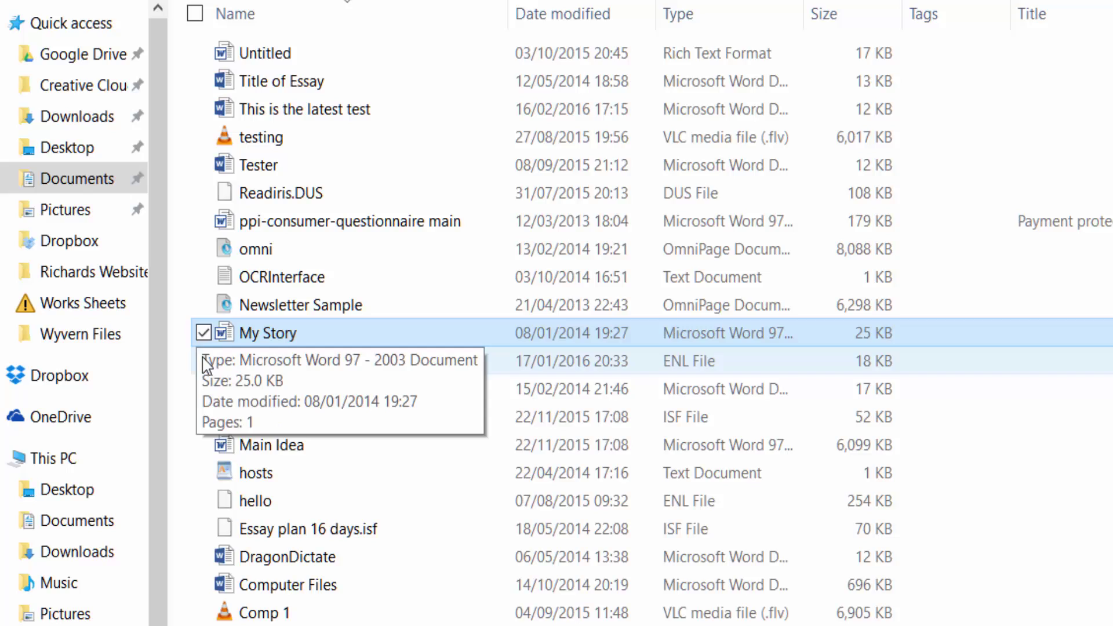
{"action": "key", "text": "Return"}
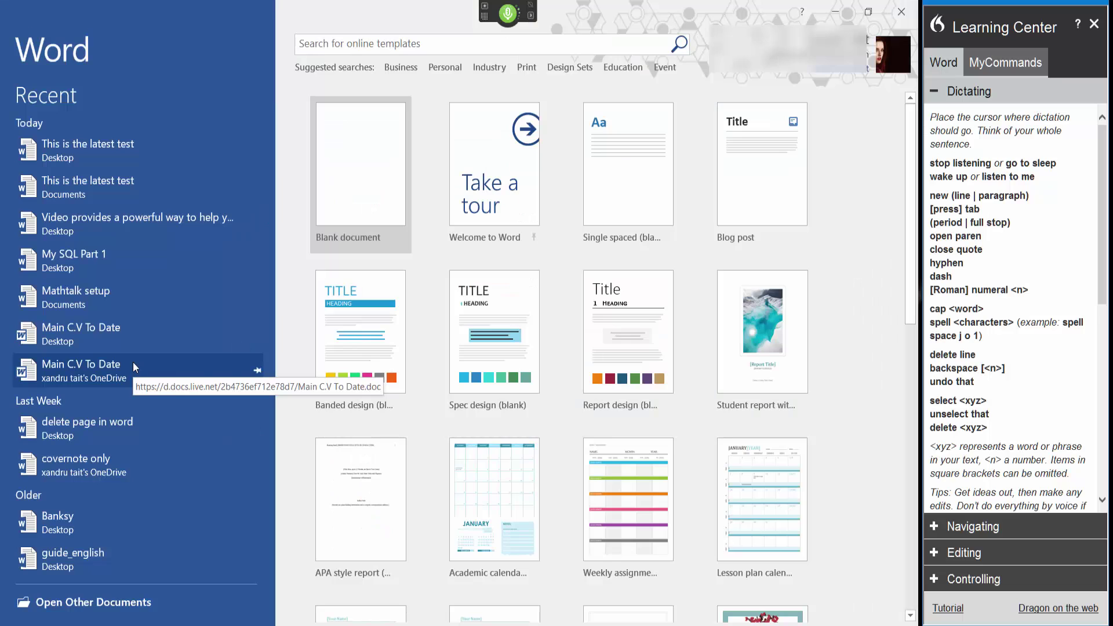
Dismiss the Word start screen and open the Pictures folder in Explorer.
{"action": "left_click", "coordinate": [133, 362]}
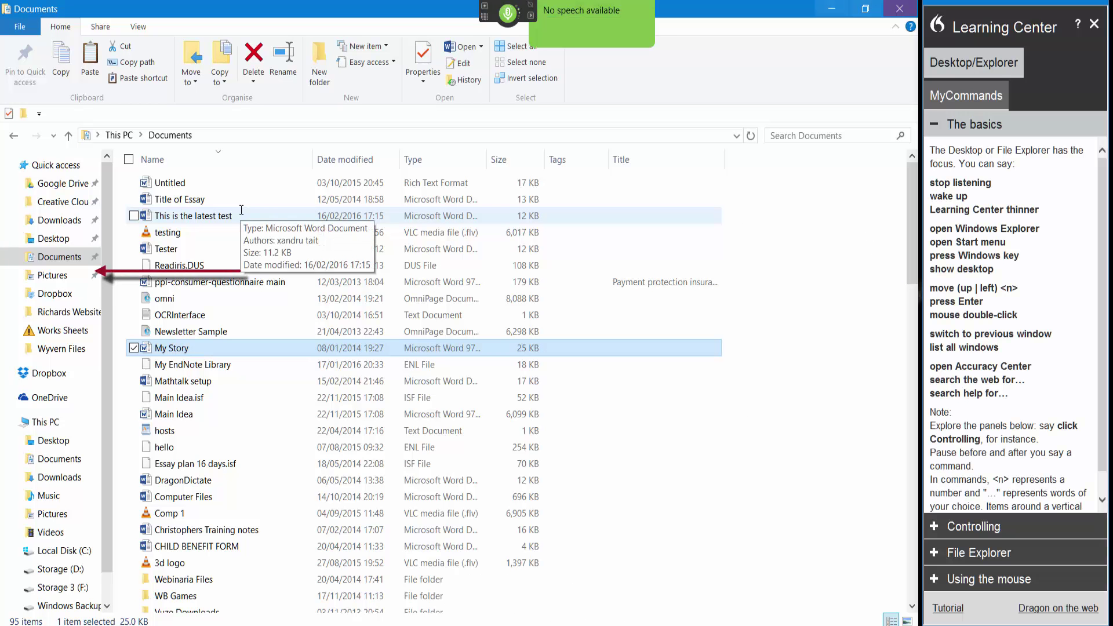
{"action": "left_click", "coordinate": [52, 275]}
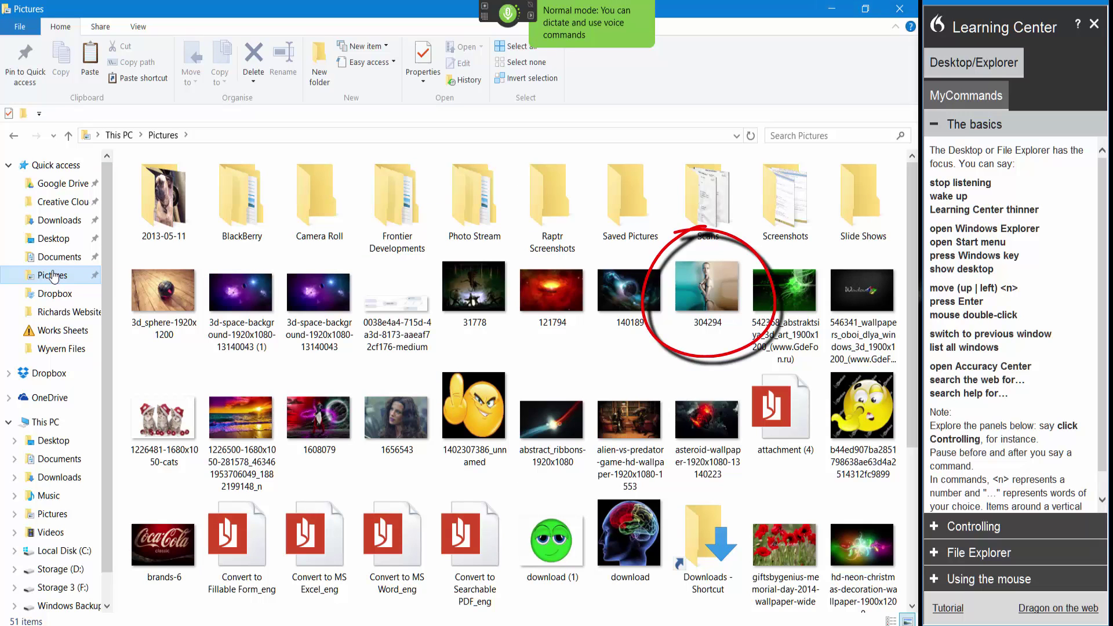
Copy the 304294 picture from Pictures and show the desktop.
{"action": "left_click", "coordinate": [708, 276]}
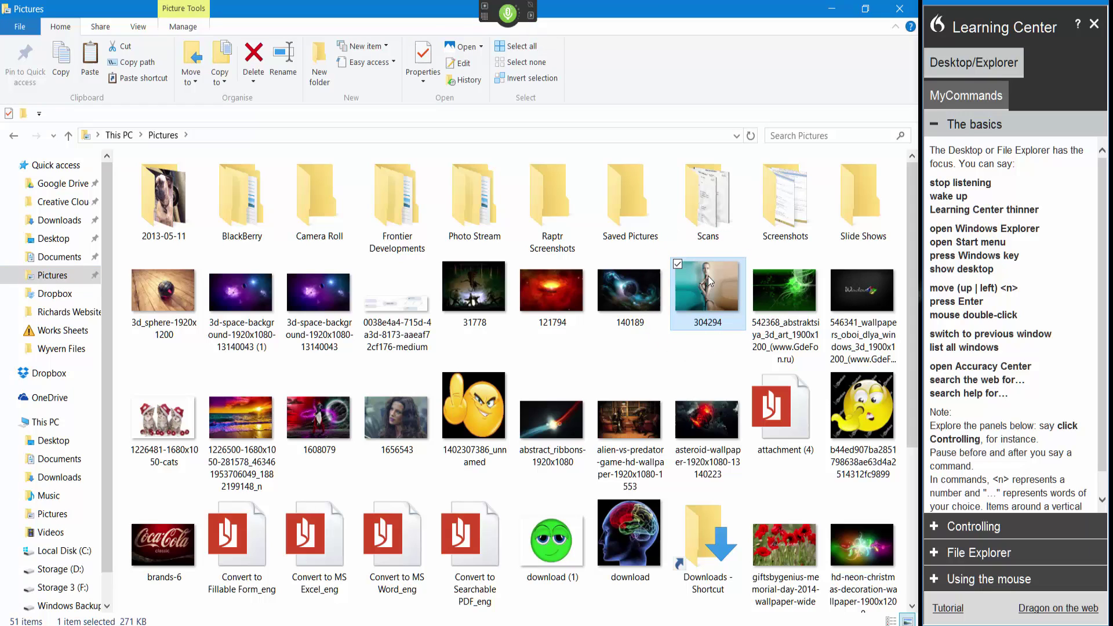
{"action": "key", "text": "ctrl+c"}
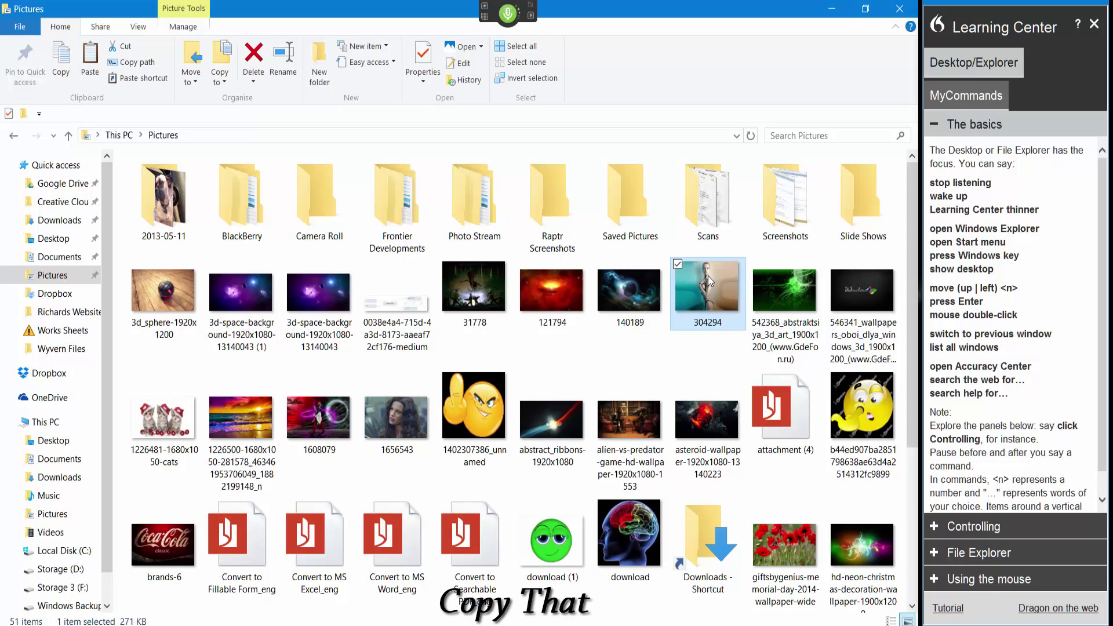
{"action": "key", "text": "alt+Tab"}
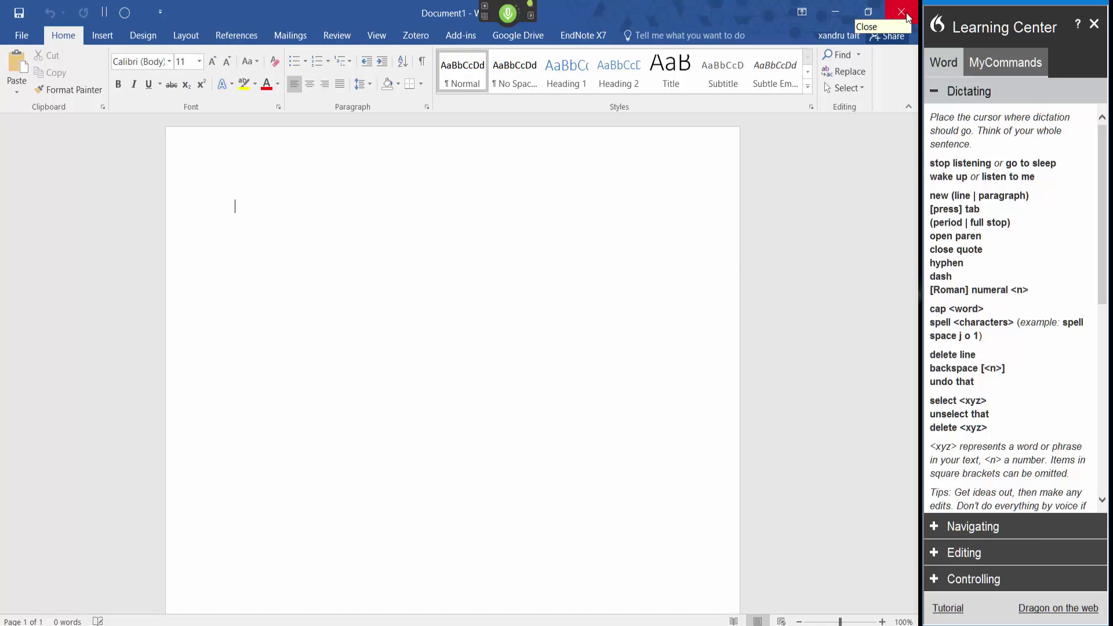
{"action": "key", "text": "super+d"}
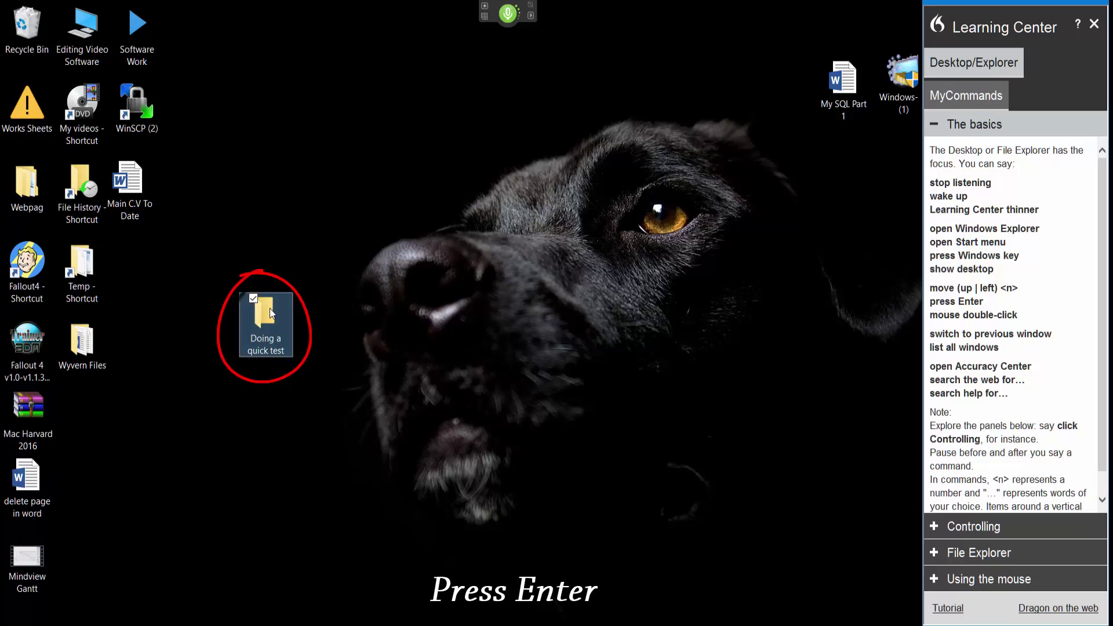
Paste 304294 into 'Doing a quick test', clear the selection, and minimize the window.
{"action": "key", "text": "Return"}
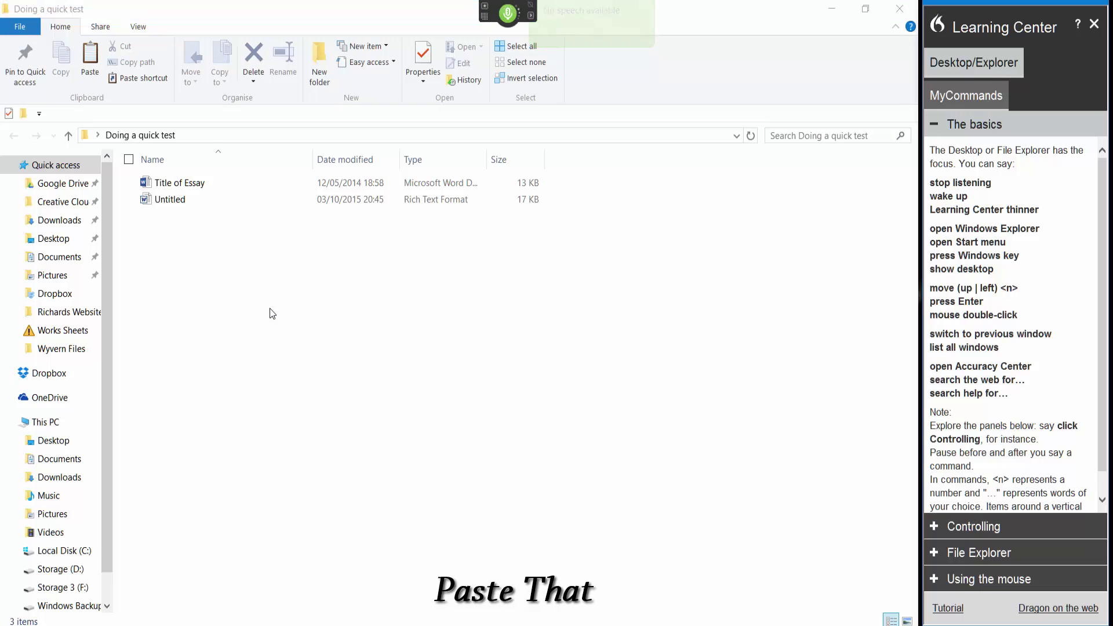
{"action": "key", "text": "ctrl+v"}
{"action": "left_click", "coordinate": [509, 62]}
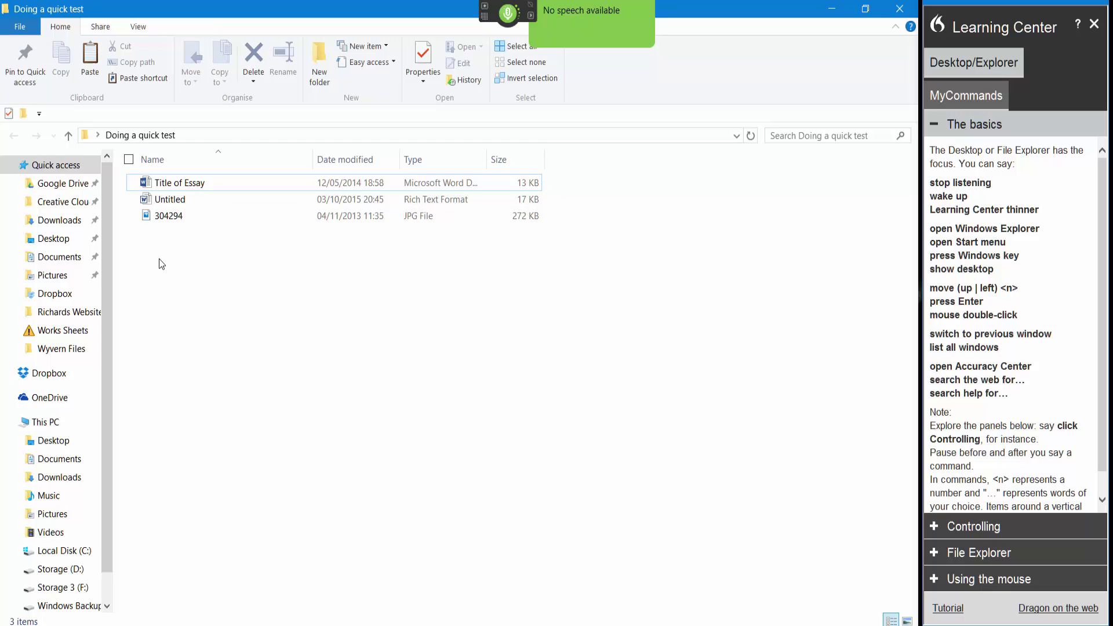
{"action": "key", "text": "ctrl+a"}
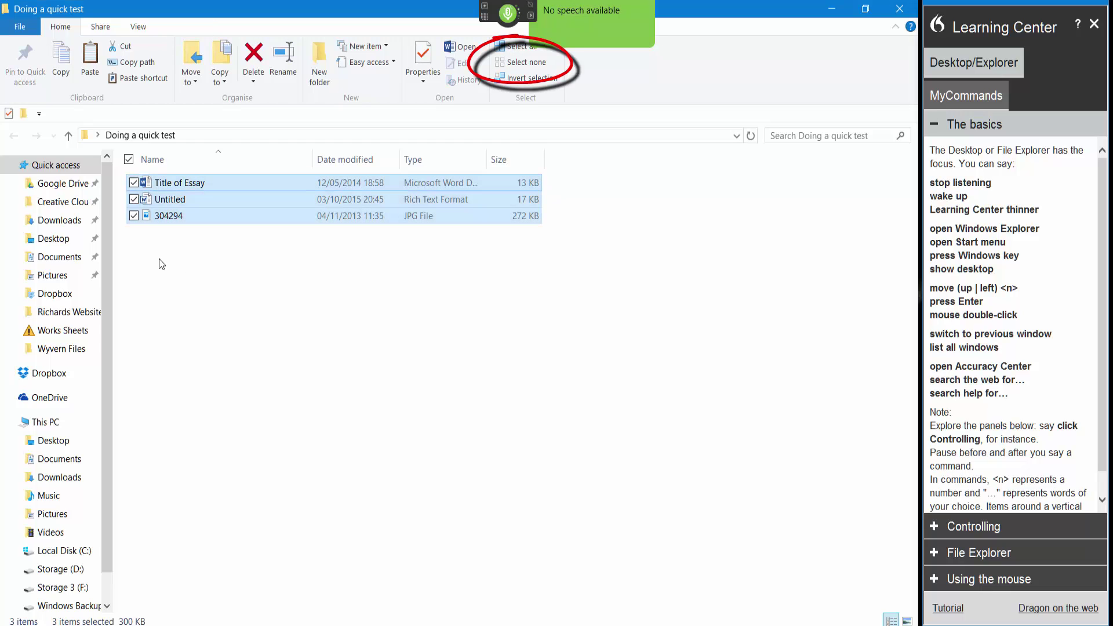
{"action": "left_click", "coordinate": [159, 259]}
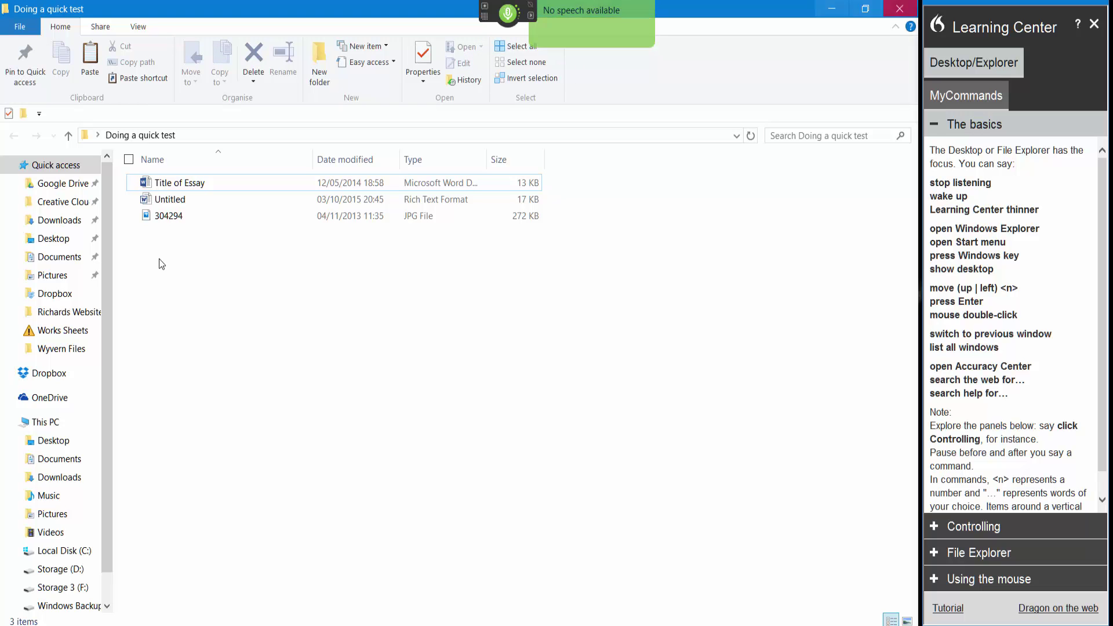
{"action": "left_click", "coordinate": [832, 4]}
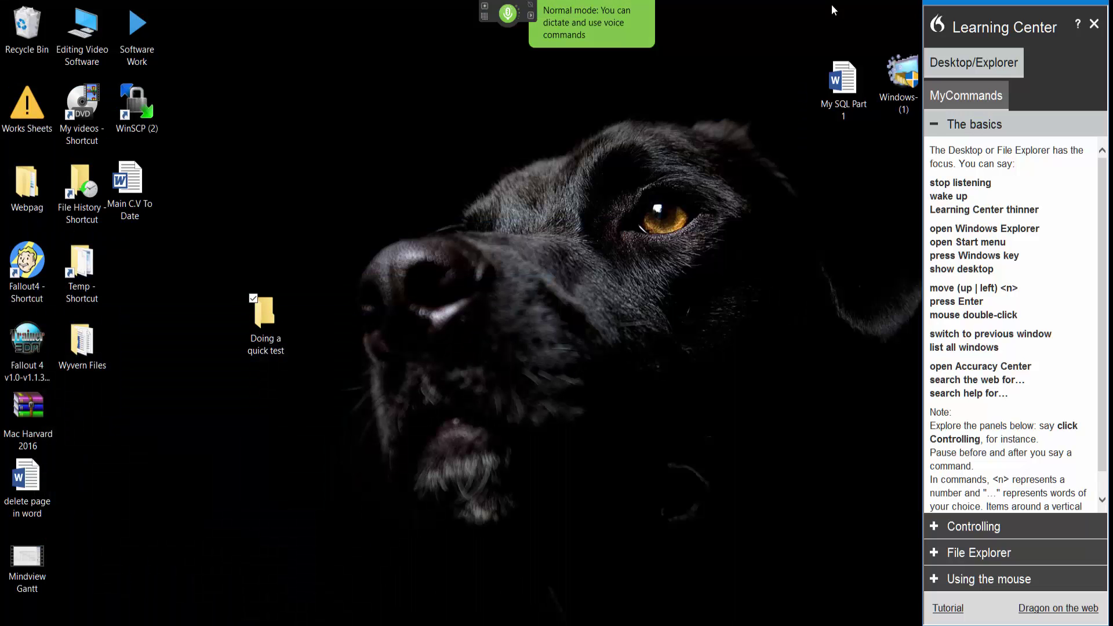
Create the 'Another test' text document and drag it beside My SQL Part 1.
{"action": "right_click", "coordinate": [831, 4]}
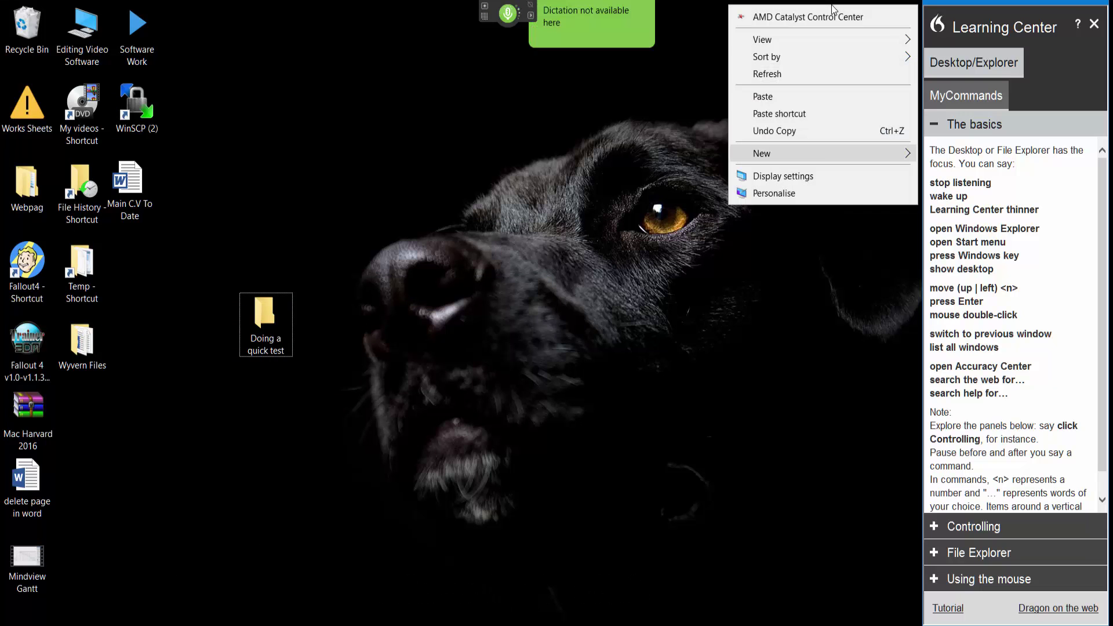
{"action": "left_click", "coordinate": [825, 154]}
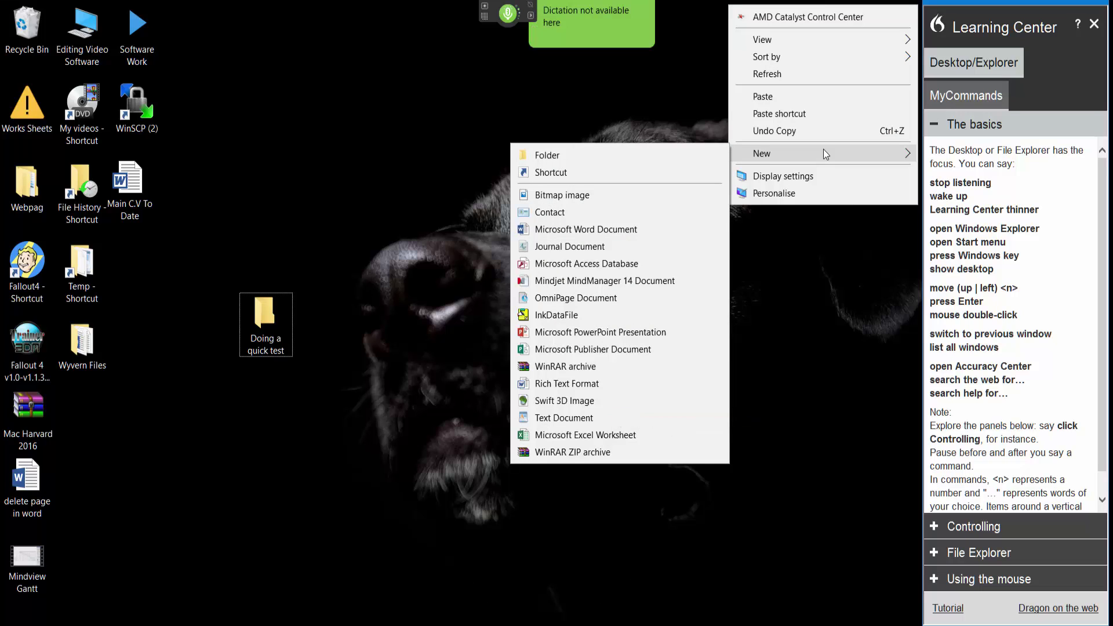
{"action": "left_click", "coordinate": [620, 417]}
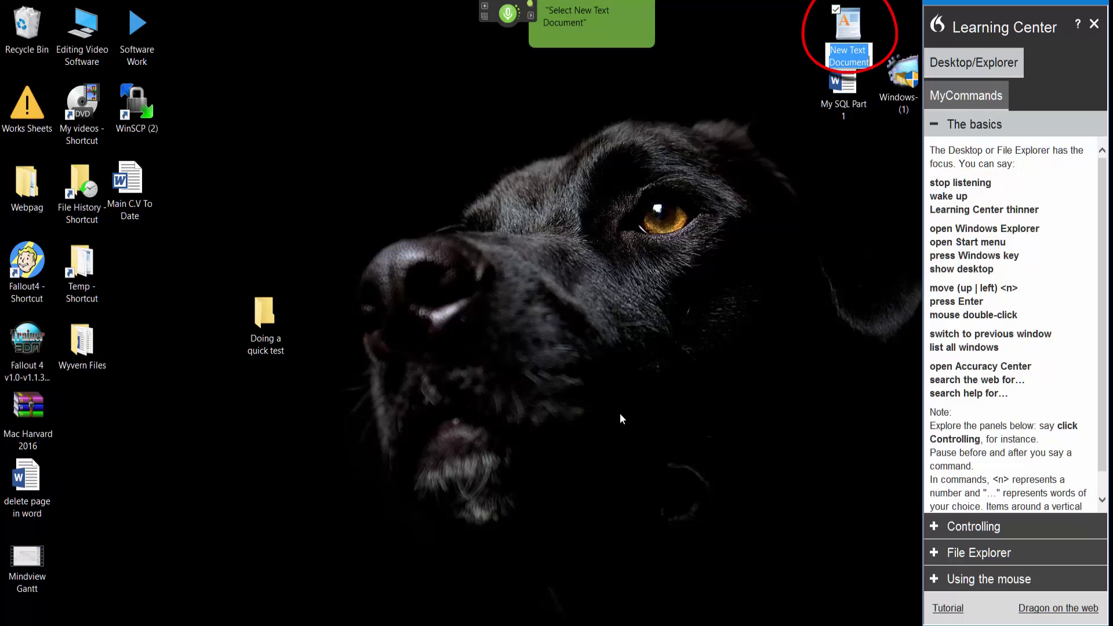
{"action": "type", "text": "Another test"}
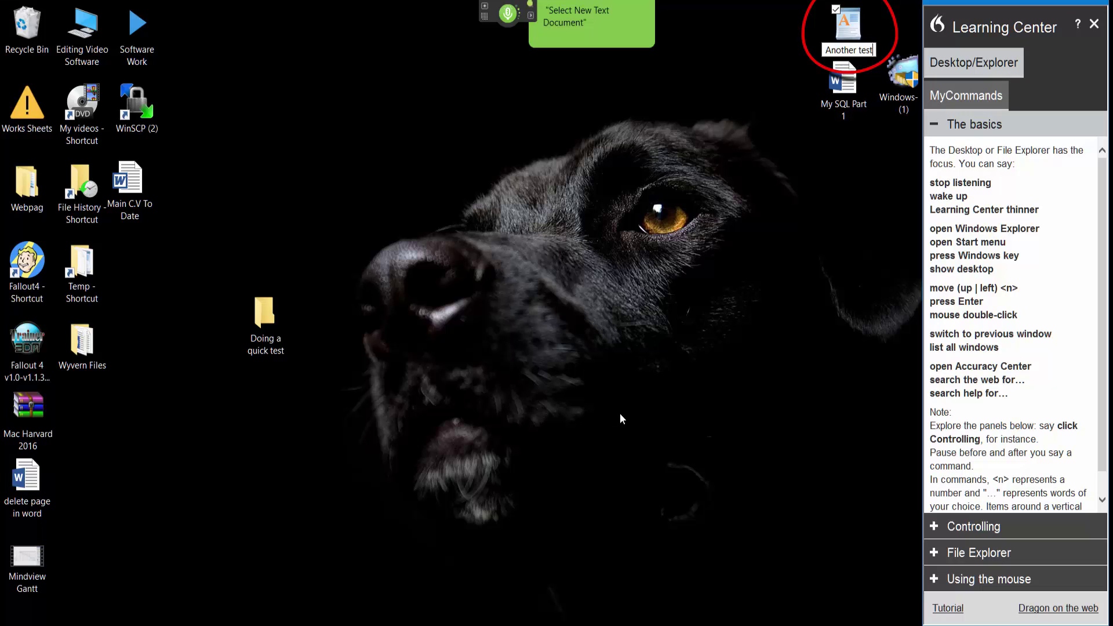
{"action": "key", "text": "Return"}
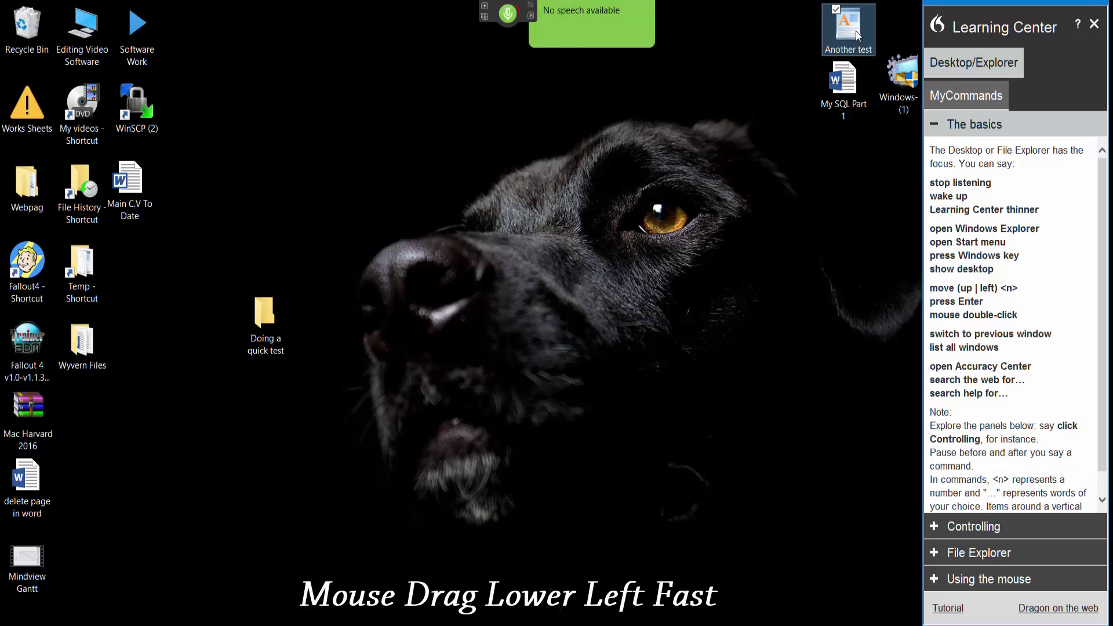
{"action": "mouse_move", "coordinate": [847, 24]}
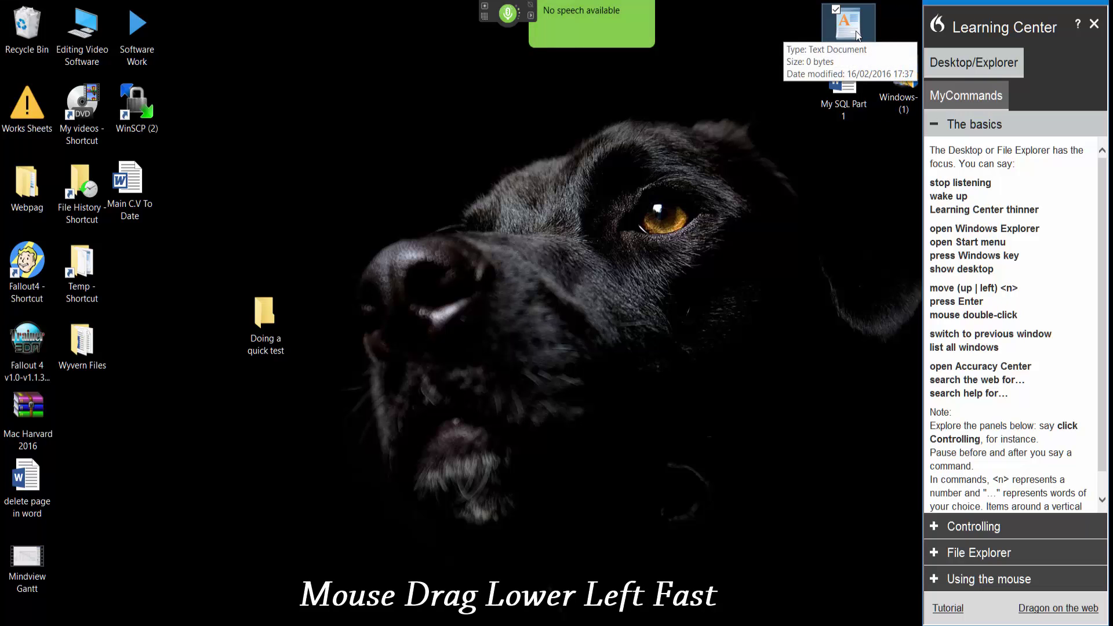
{"action": "left_click_drag", "start_coordinate": [856, 31], "coordinate": [849, 39]}
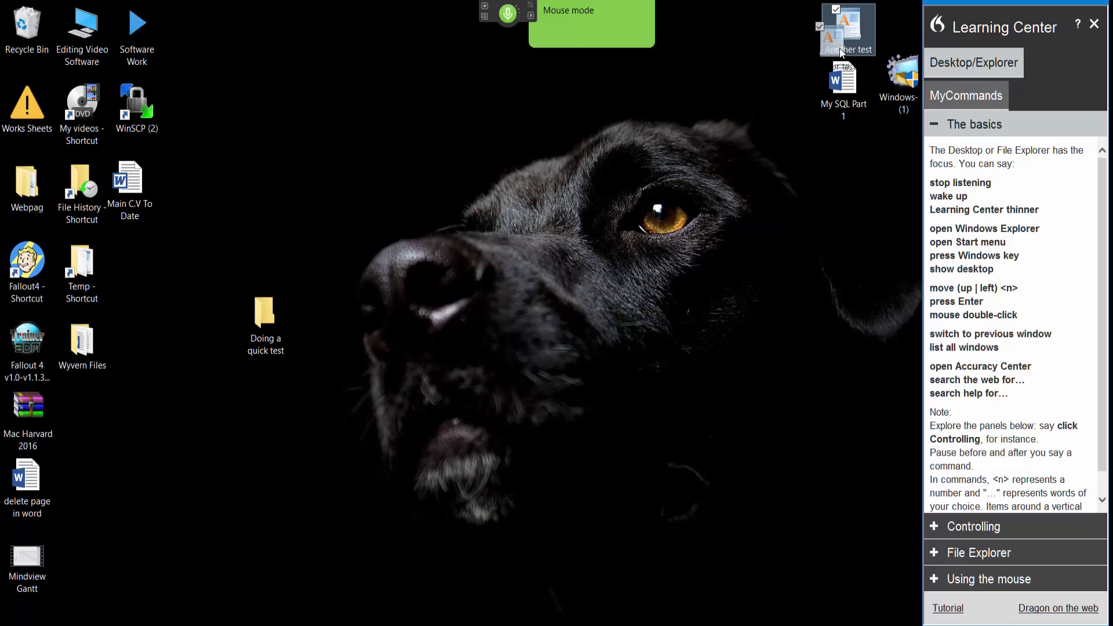
{"action": "left_click_drag", "start_coordinate": [846, 49], "coordinate": [777, 114]}
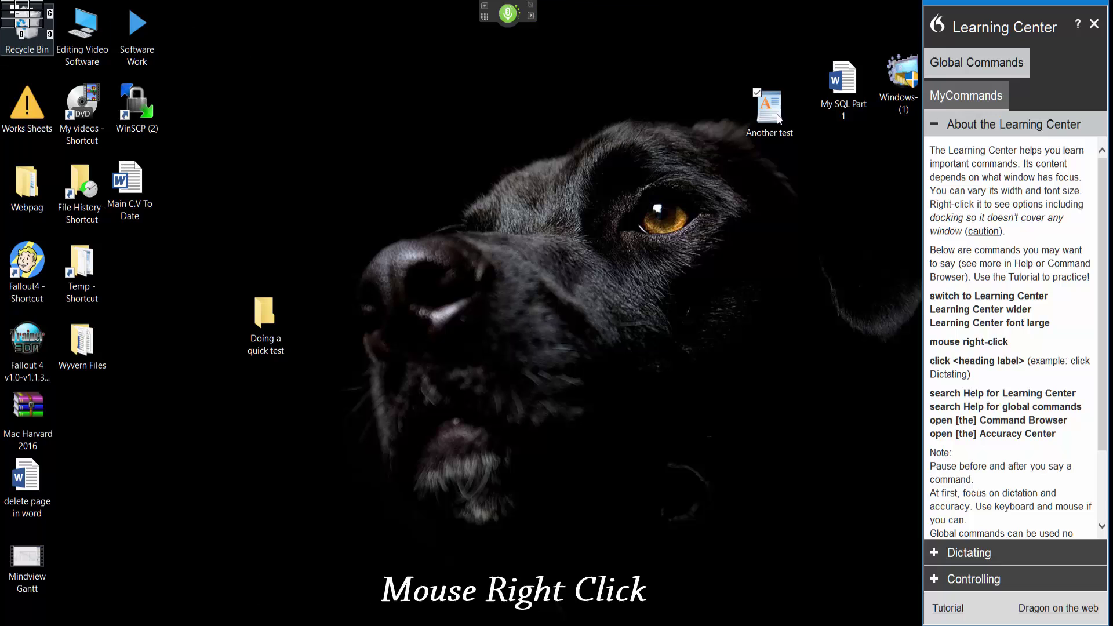
Choose Empty Recycle Bin from its context menu and confirm deleting all 14 items.
{"action": "right_click", "coordinate": [23, 19]}
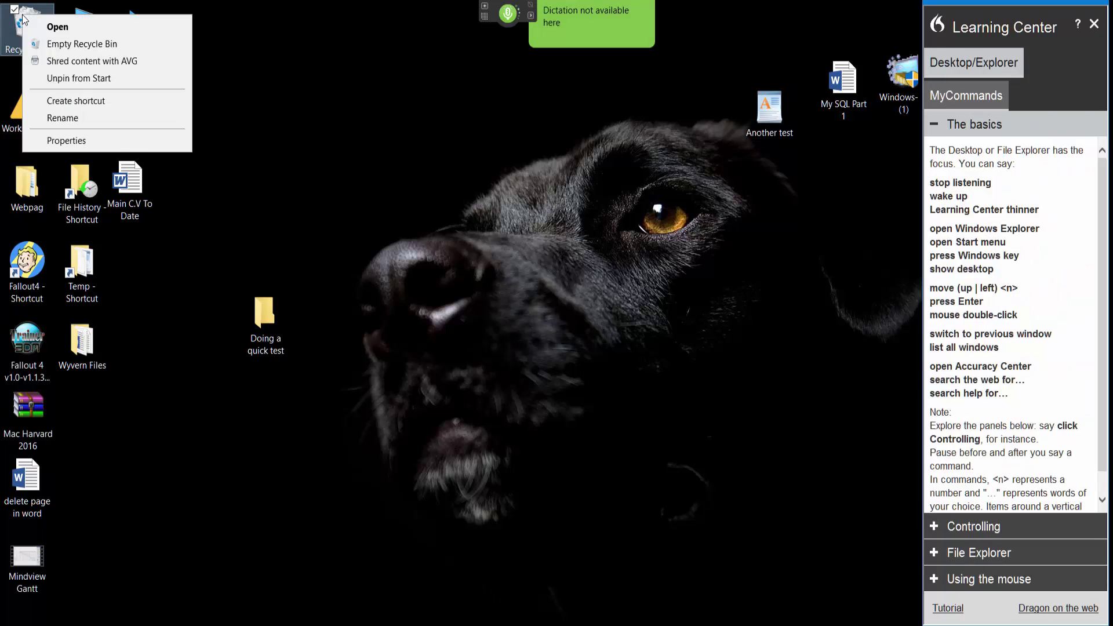
{"action": "left_click", "coordinate": [106, 39]}
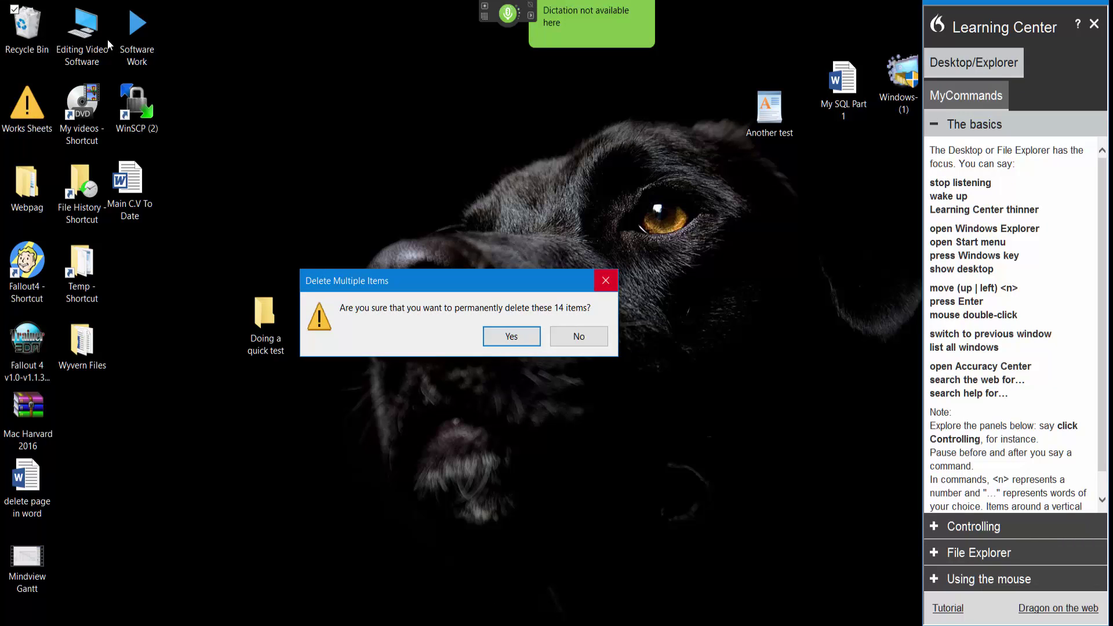
{"action": "key", "text": "Return"}
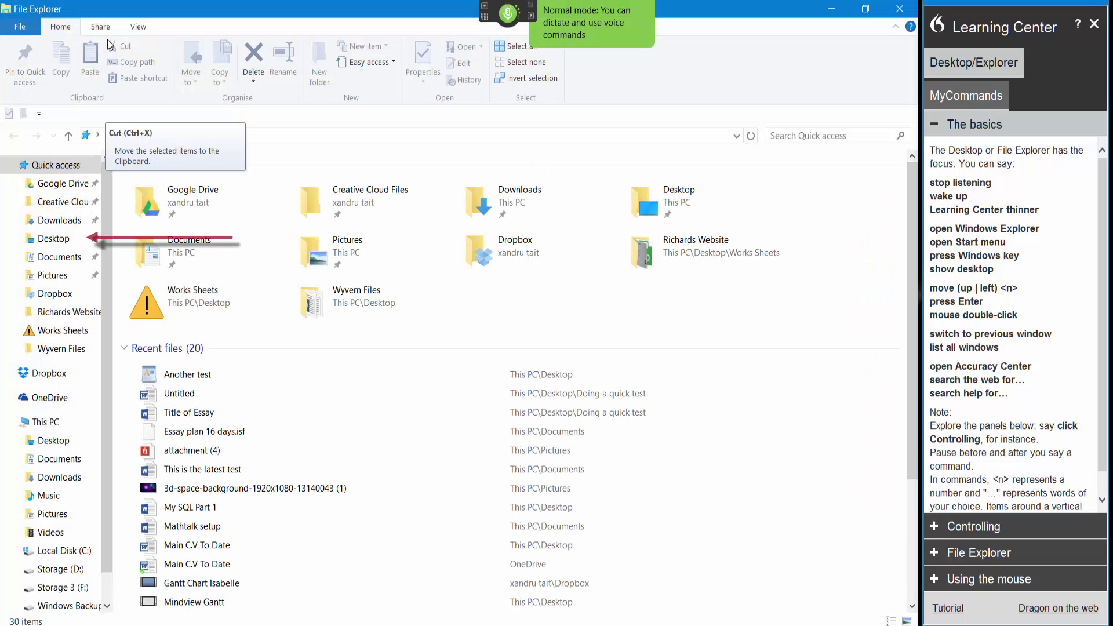
View the Desktop folder, then close the File History and File Explorer windows.
{"action": "left_click", "coordinate": [55, 239]}
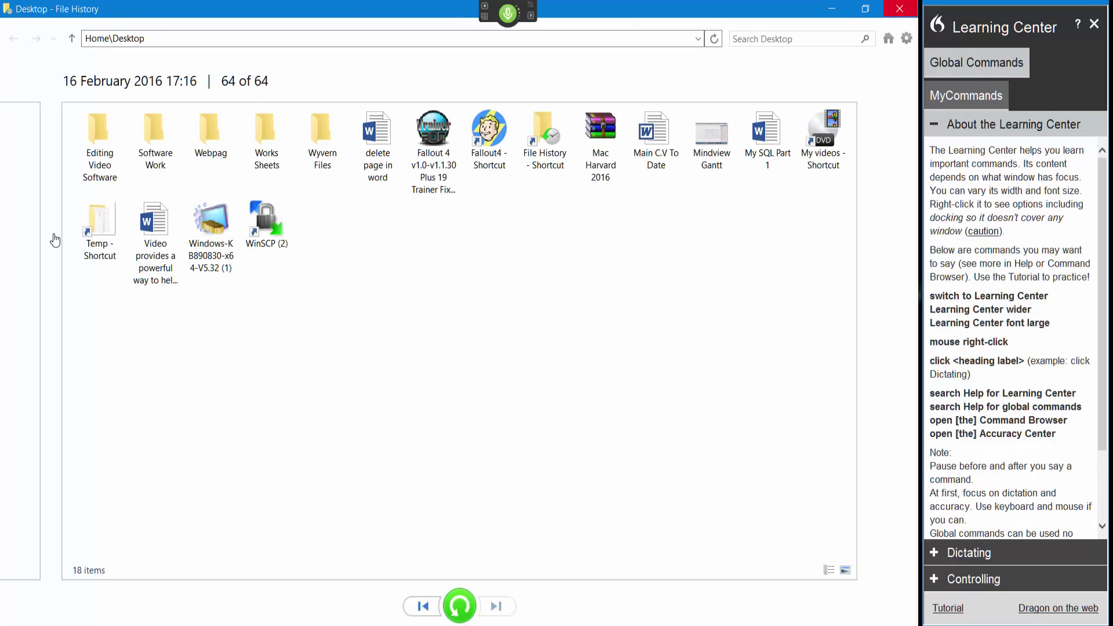
{"action": "left_click", "coordinate": [900, 9]}
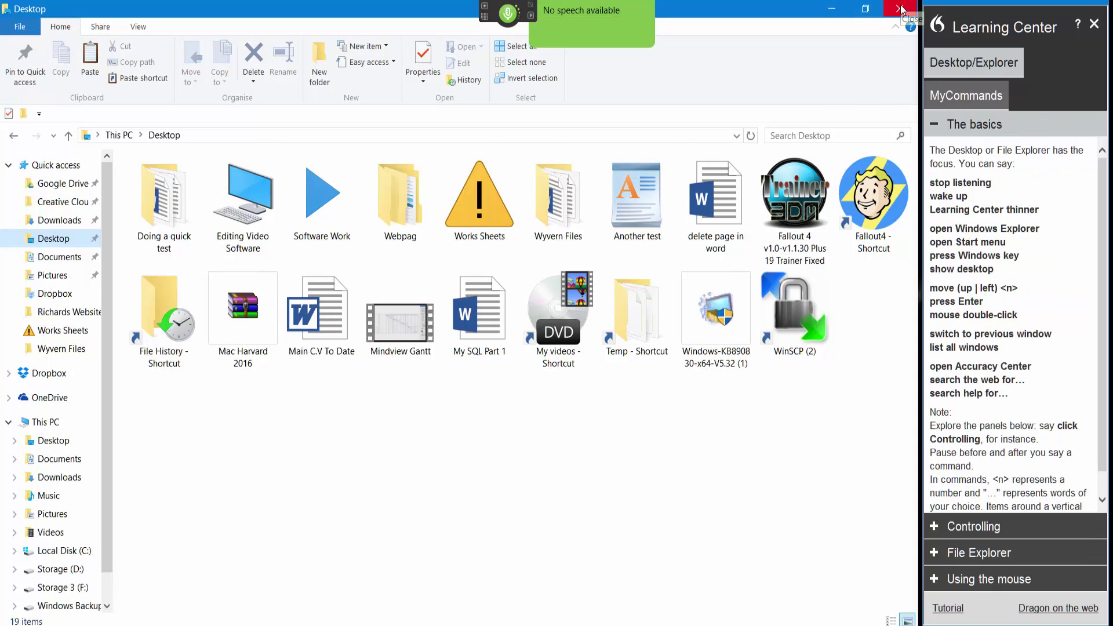
{"action": "left_click", "coordinate": [901, 9]}
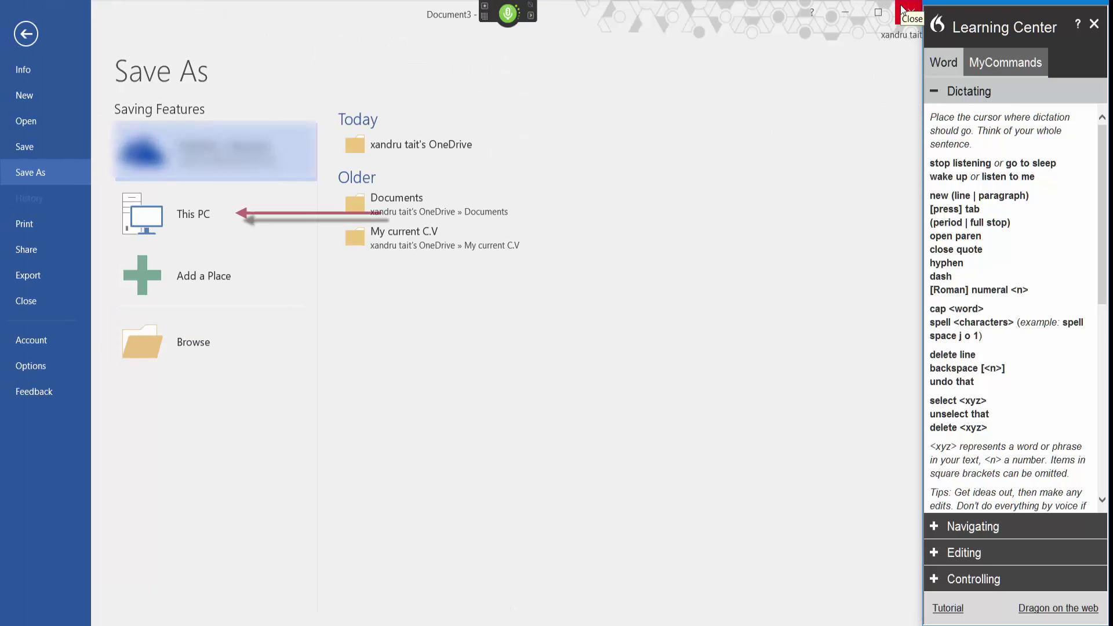
Browse the This PC save locations and choose Documents.
{"action": "left_click", "coordinate": [217, 198]}
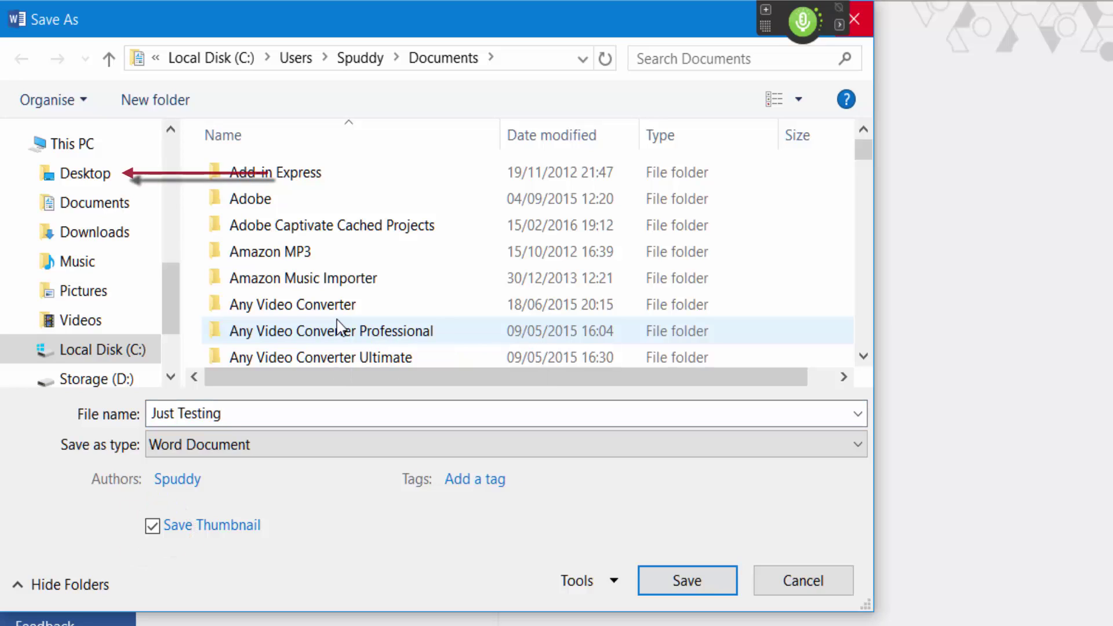
{"action": "left_click", "coordinate": [85, 172]}
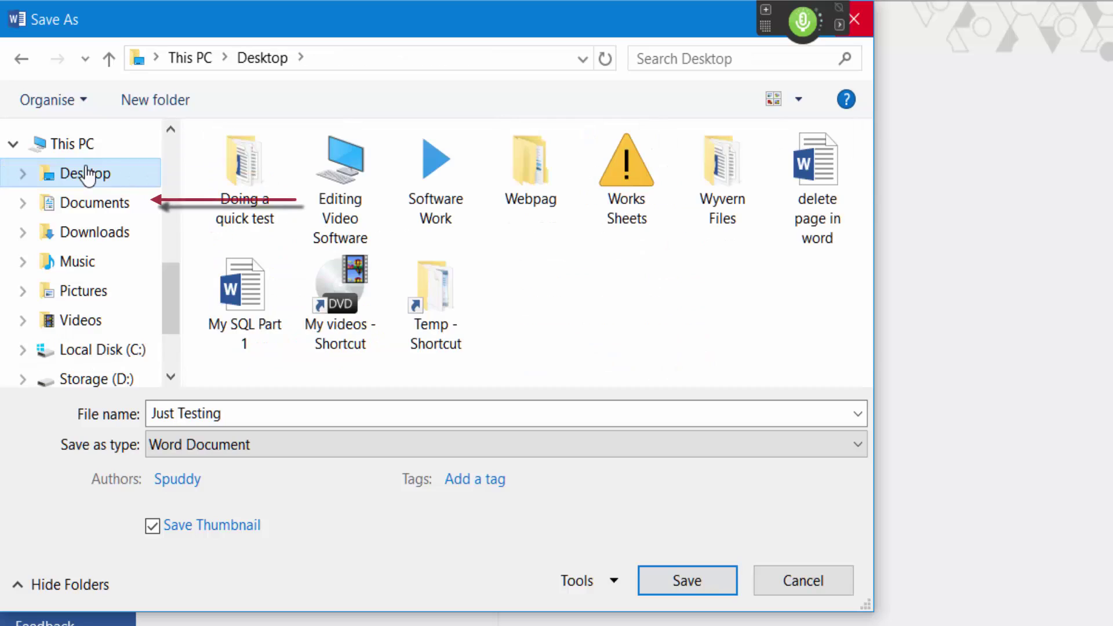
{"action": "left_click", "coordinate": [94, 203]}
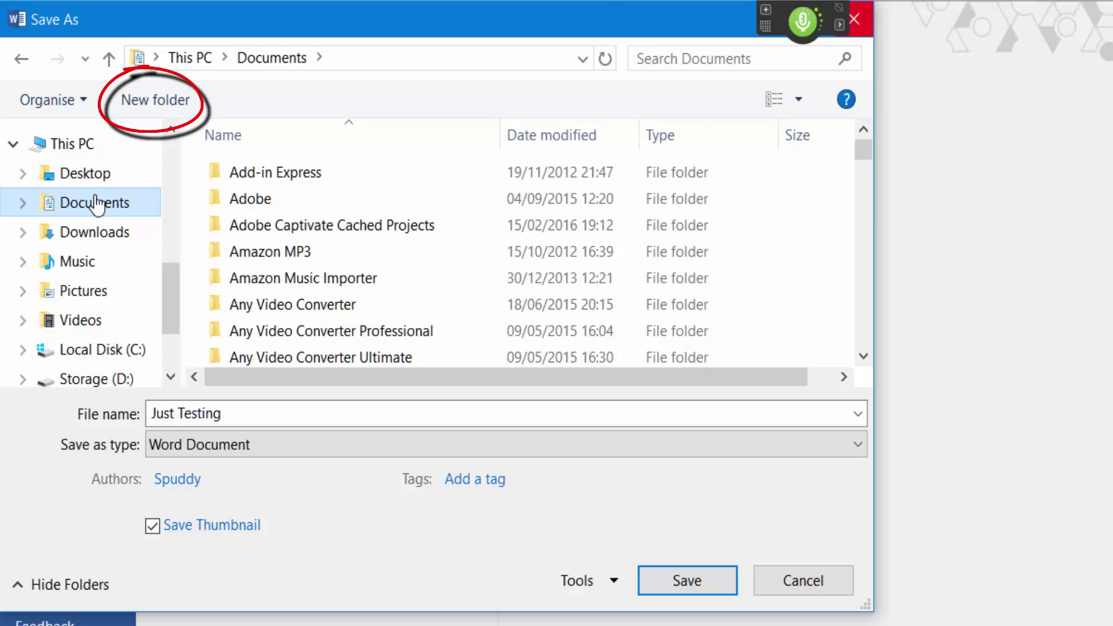
Create a 'just another test' folder in Documents and save Just Testing into it.
{"action": "key", "text": "ctrl+shift+n"}
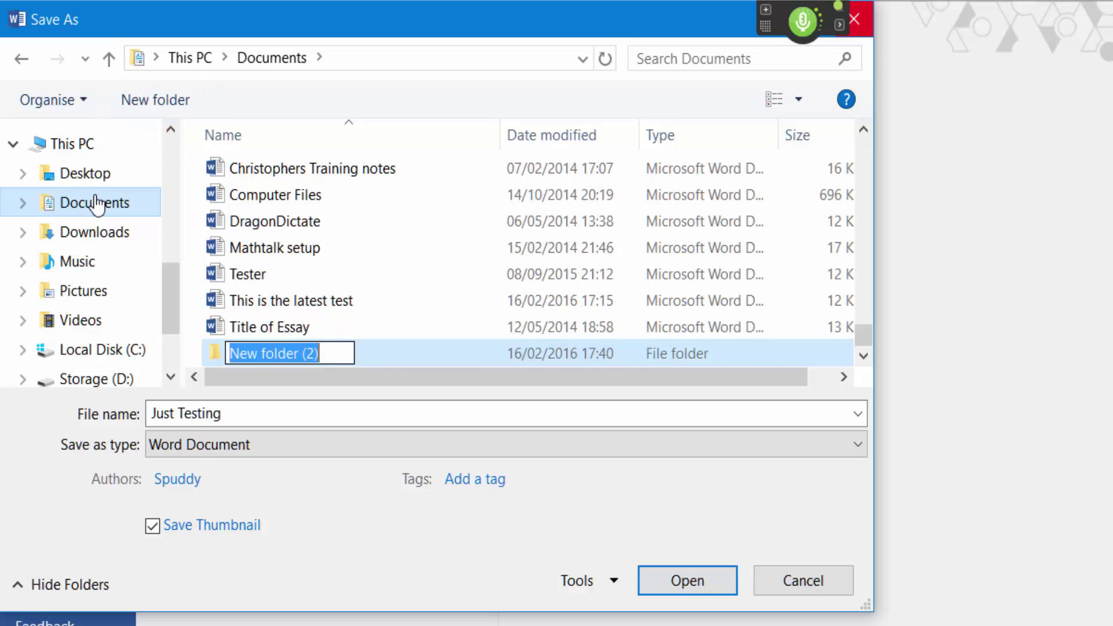
{"action": "type", "text": "just another test"}
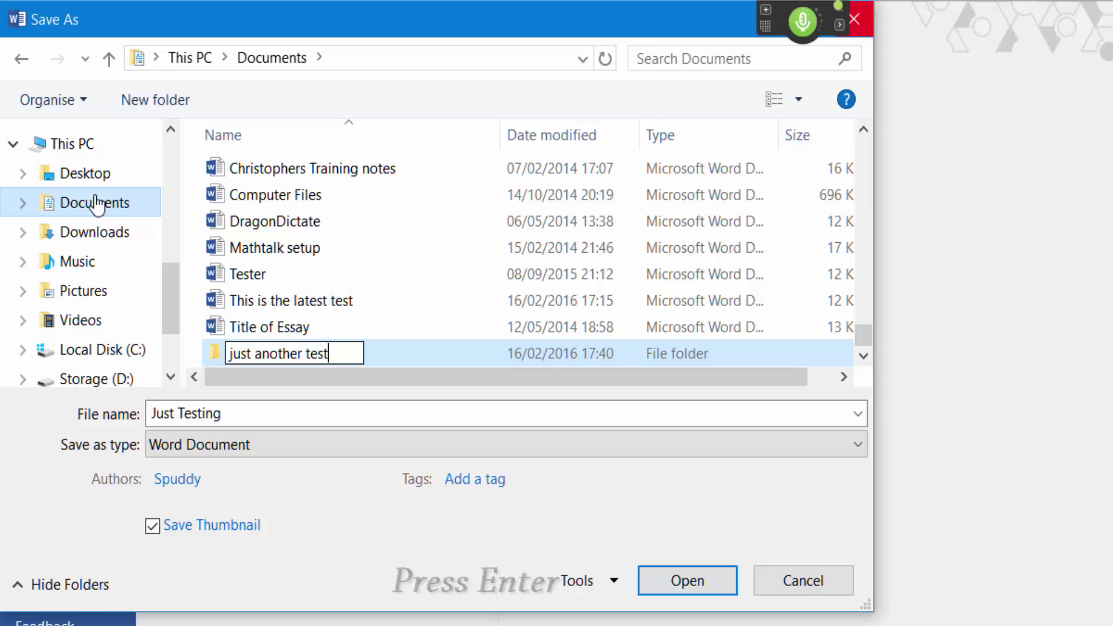
{"action": "key", "text": "Return"}
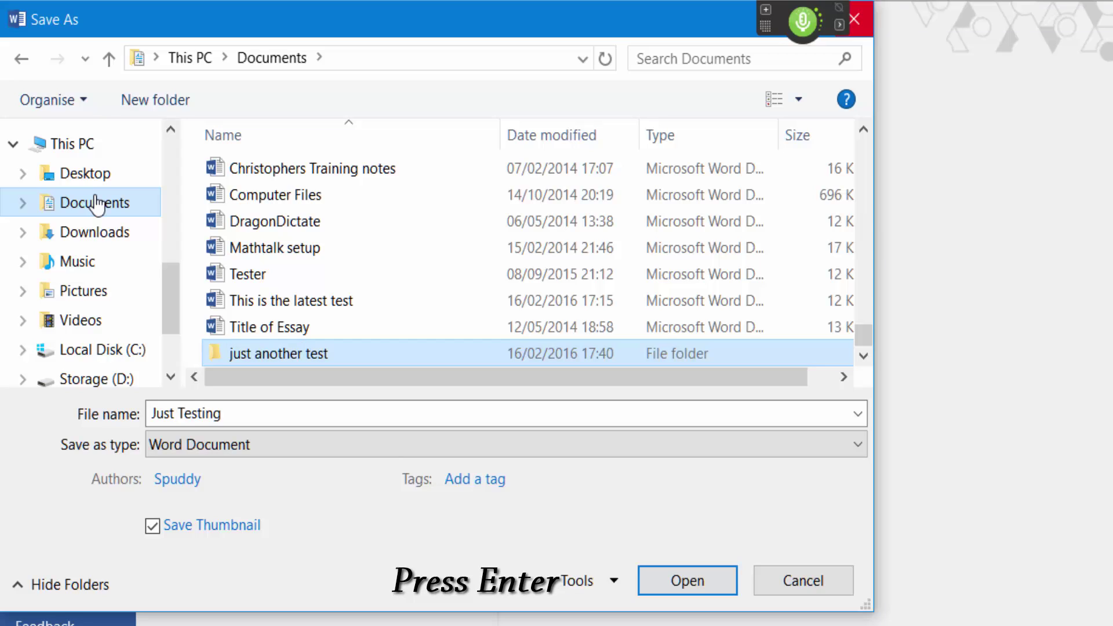
{"action": "key", "text": "Return"}
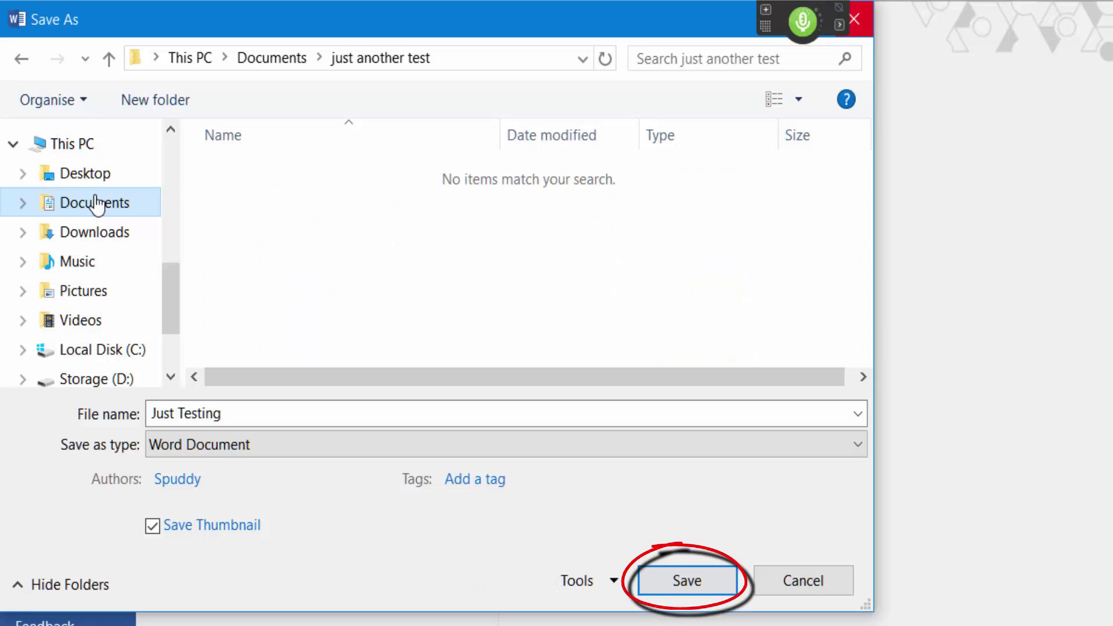
{"action": "key", "text": "Escape"}
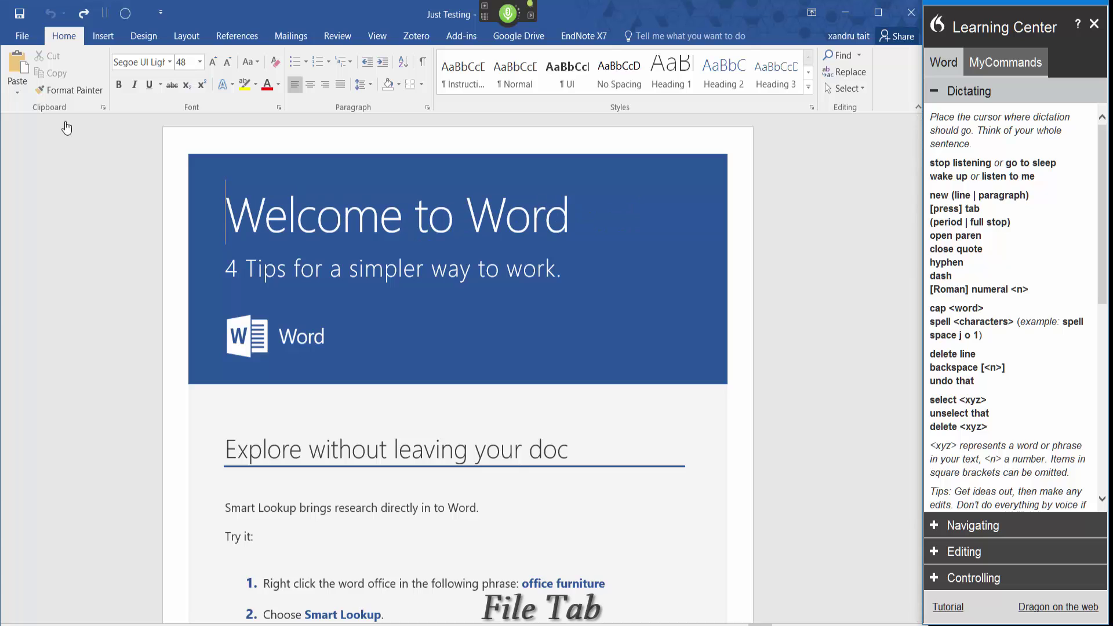
Review the Recent files list under File > Open, then switch windows to show the desktop.
{"action": "key", "text": "alt+f"}
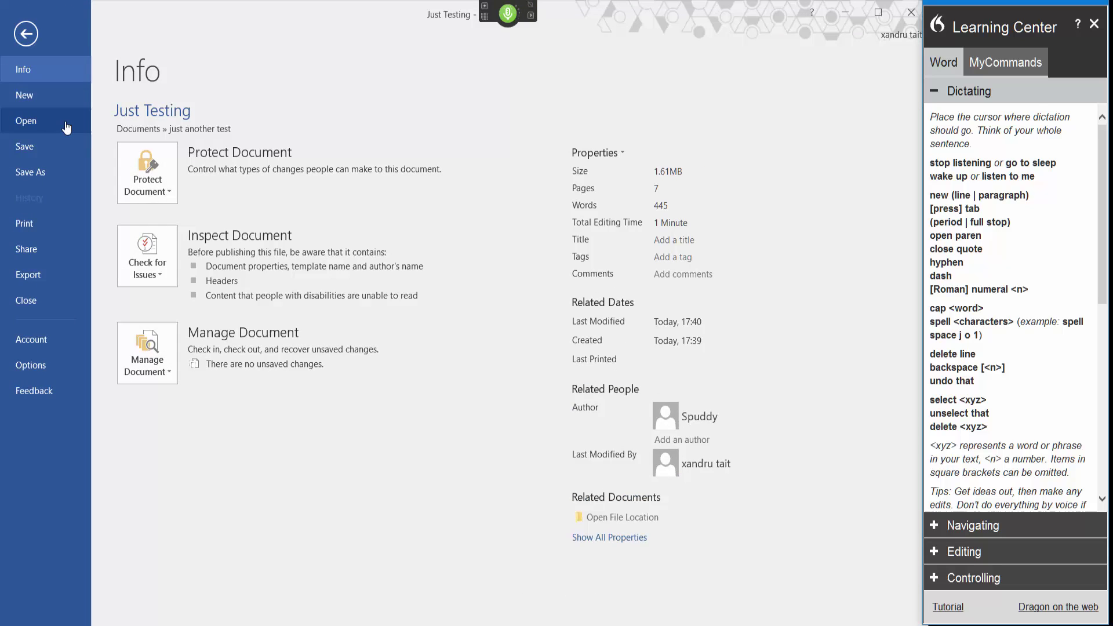
{"action": "left_click", "coordinate": [47, 115]}
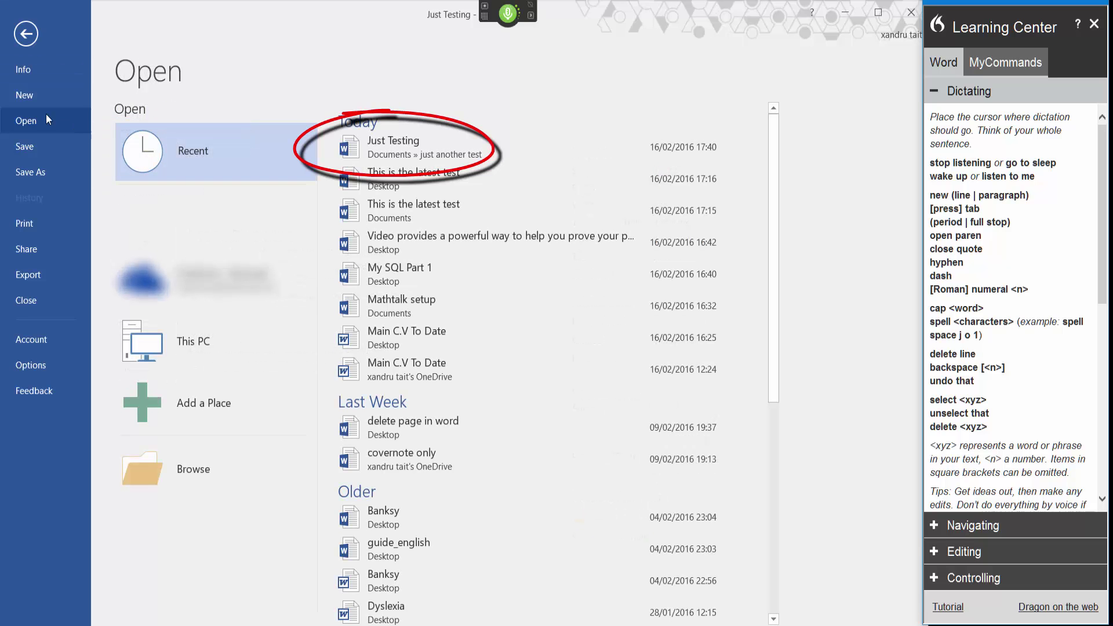
{"action": "key", "text": "Escape"}
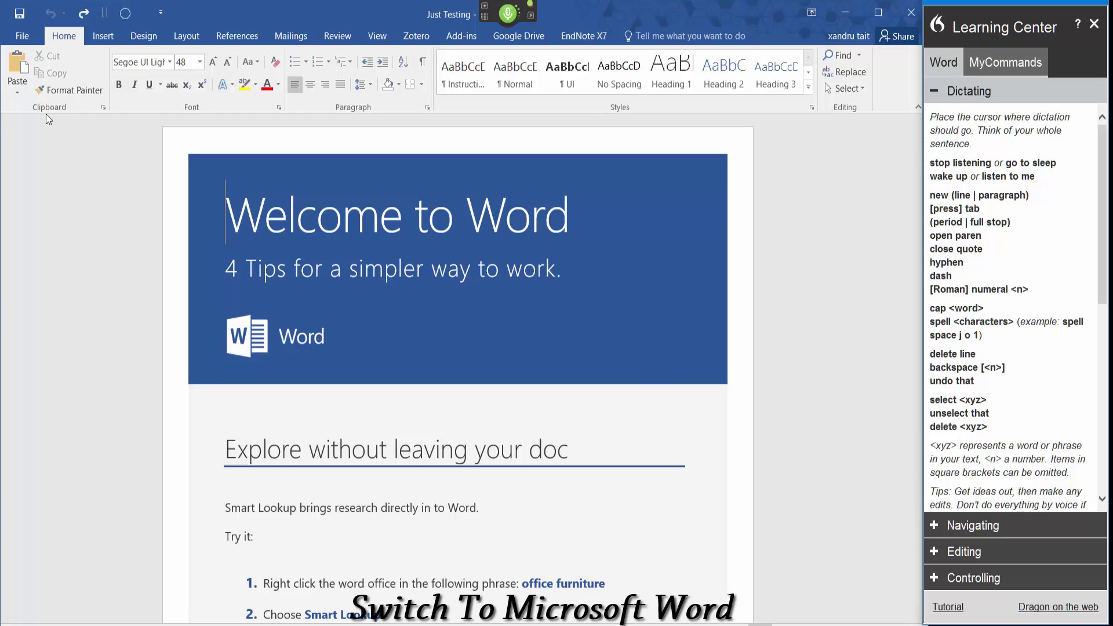
{"action": "key", "text": "alt+Tab"}
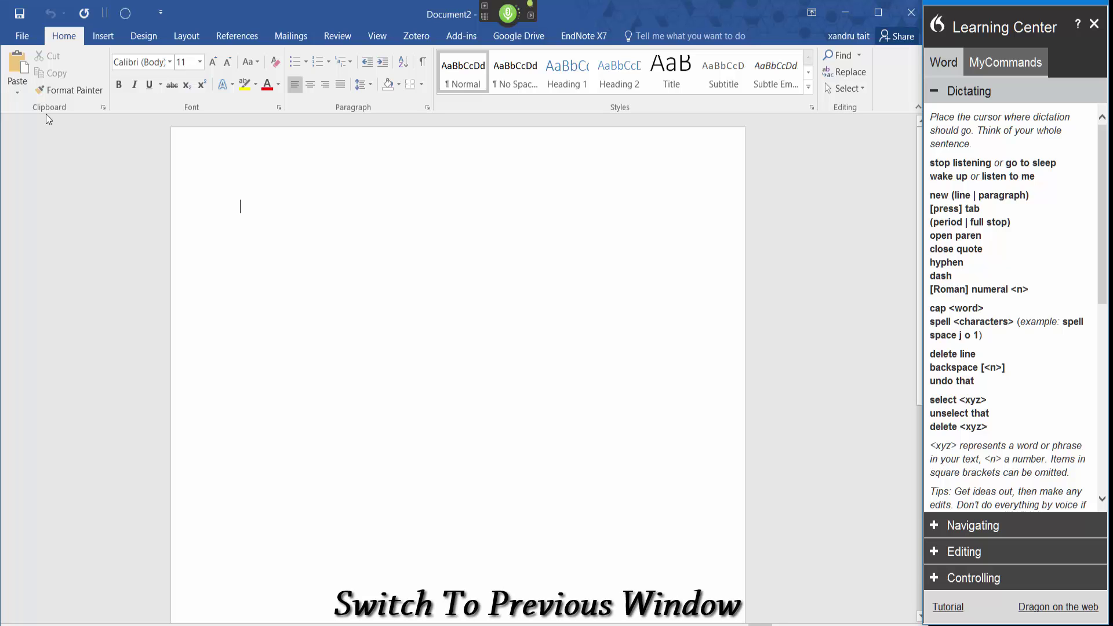
{"action": "key", "text": "alt+Tab"}
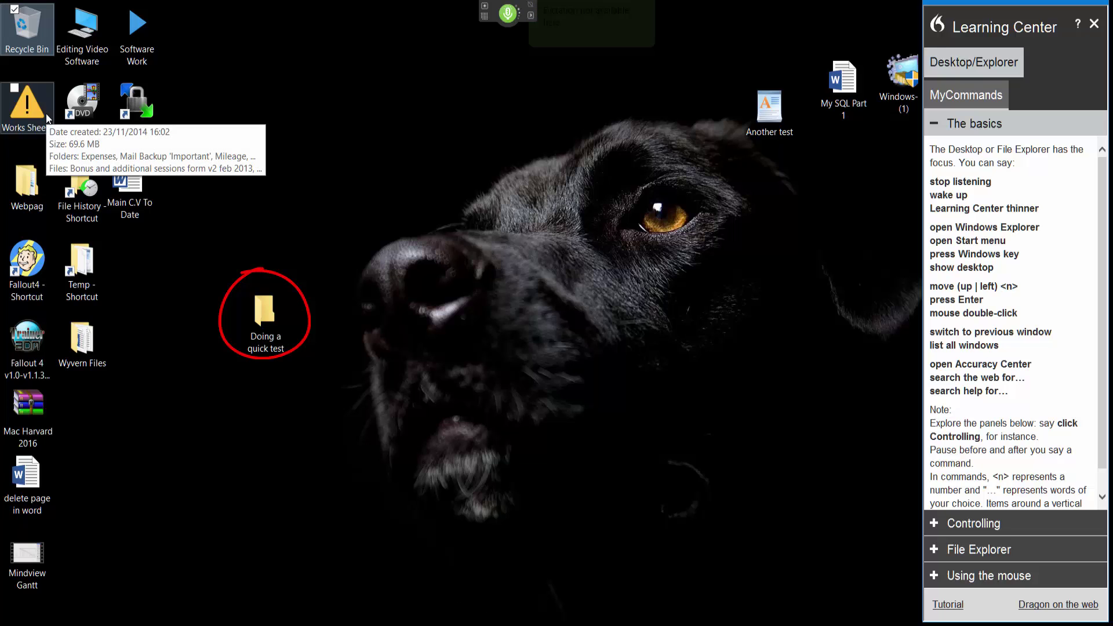
Delete the 'Doing a quick test' desktop folder from its right-click menu.
{"action": "left_click", "coordinate": [270, 306]}
{"action": "key", "text": "Left"}
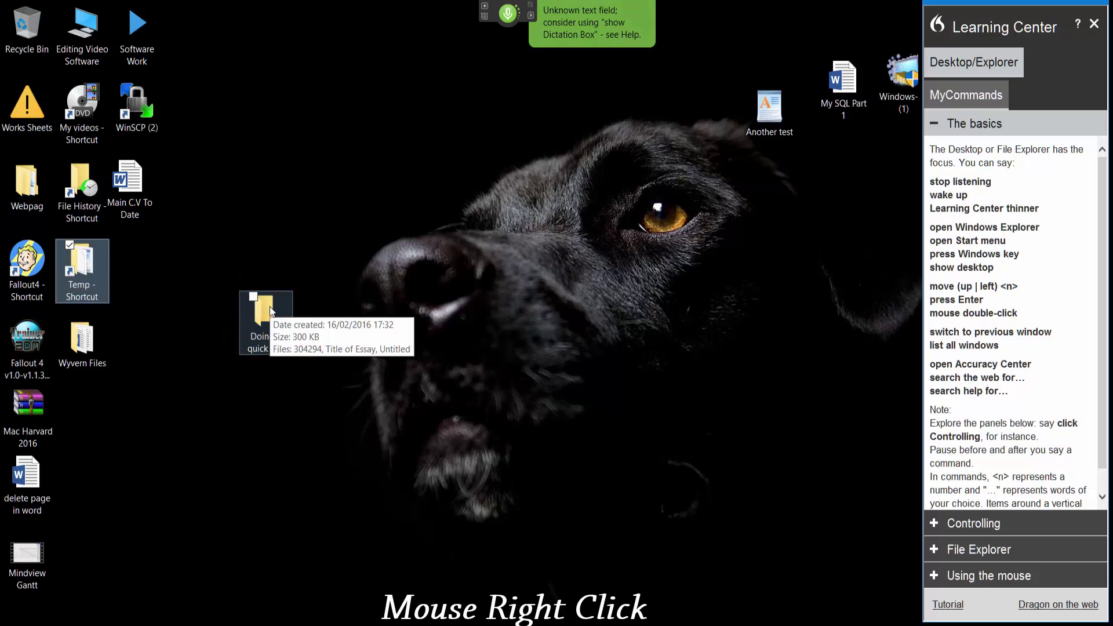
{"action": "right_click", "coordinate": [270, 307]}
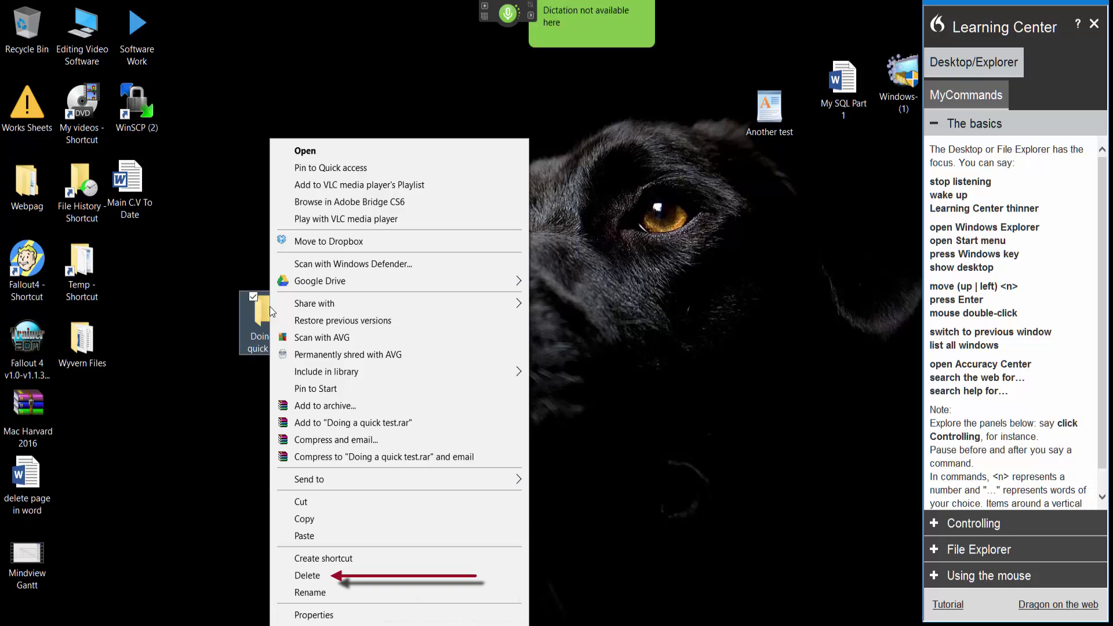
{"action": "left_click", "coordinate": [399, 575]}
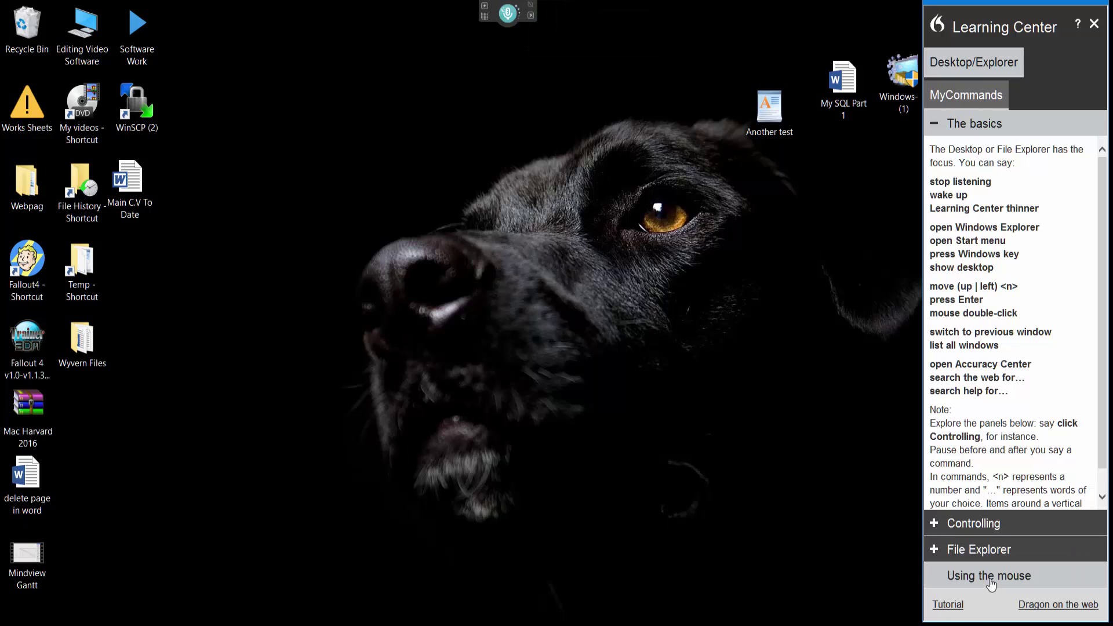
Expand the 'Using the mouse' heading in the Dragon Learning Center panel.
{"action": "left_click", "coordinate": [1084, 567]}
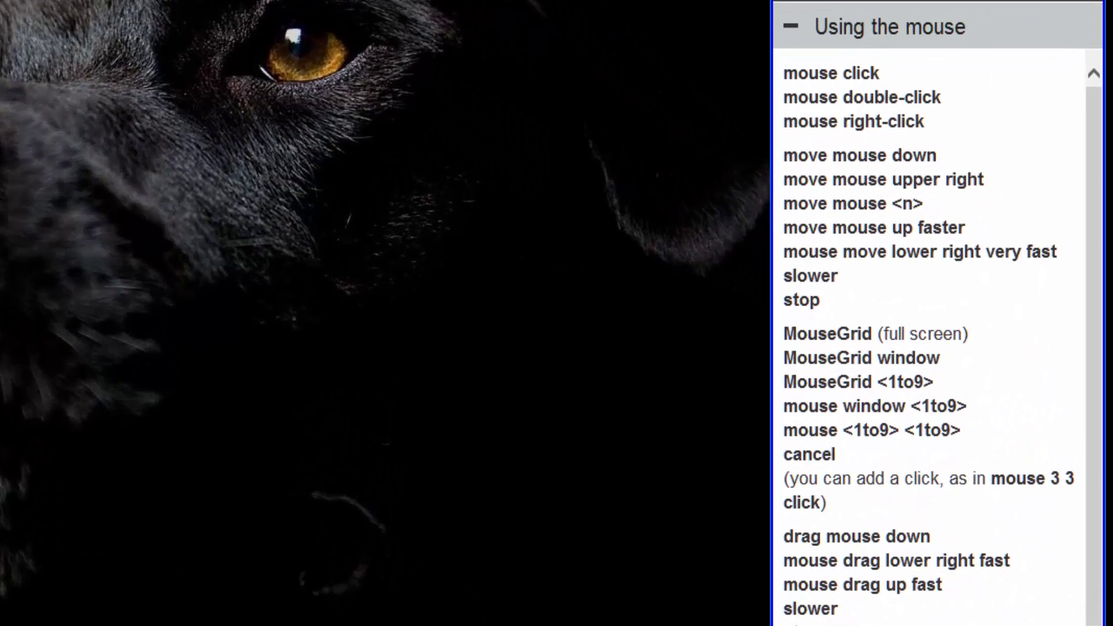